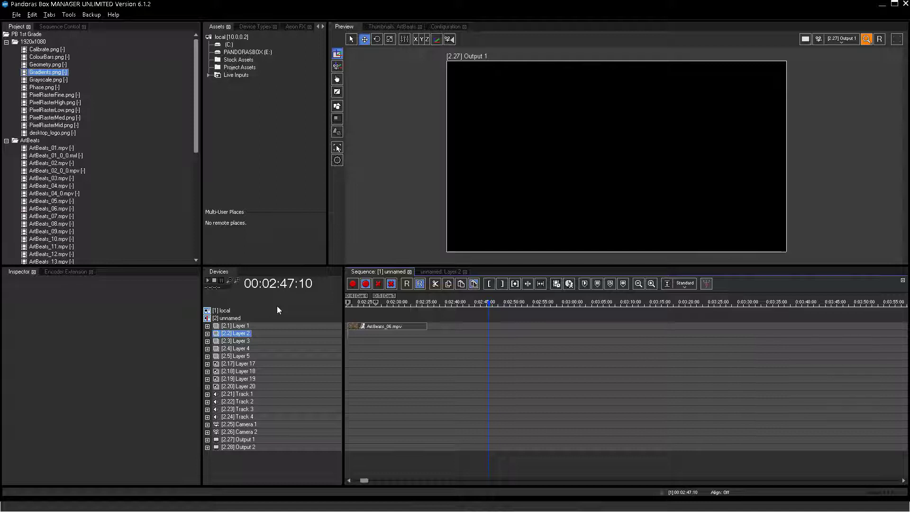
Copy the ArtBeats_06 clip further along Layer 2 and swap its media to ArtBeats_08.mpv.
click(389, 302)
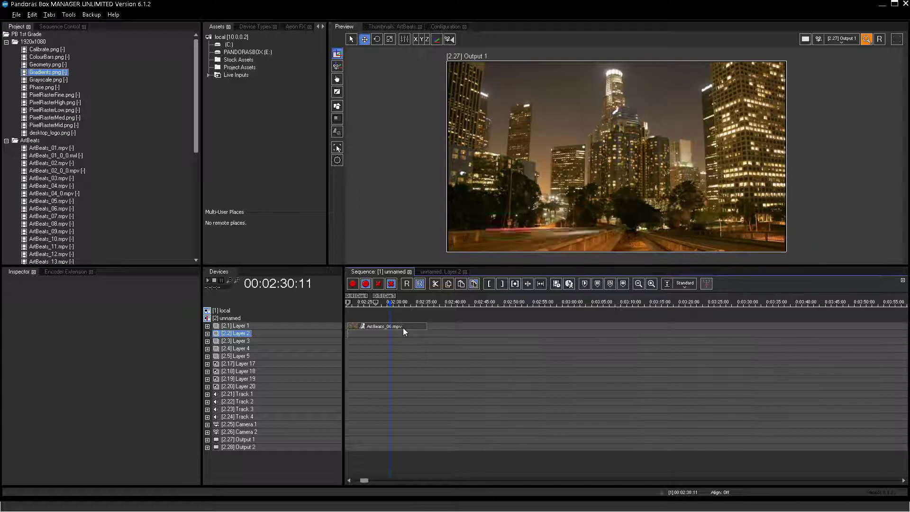
drag(402, 328, 551, 325)
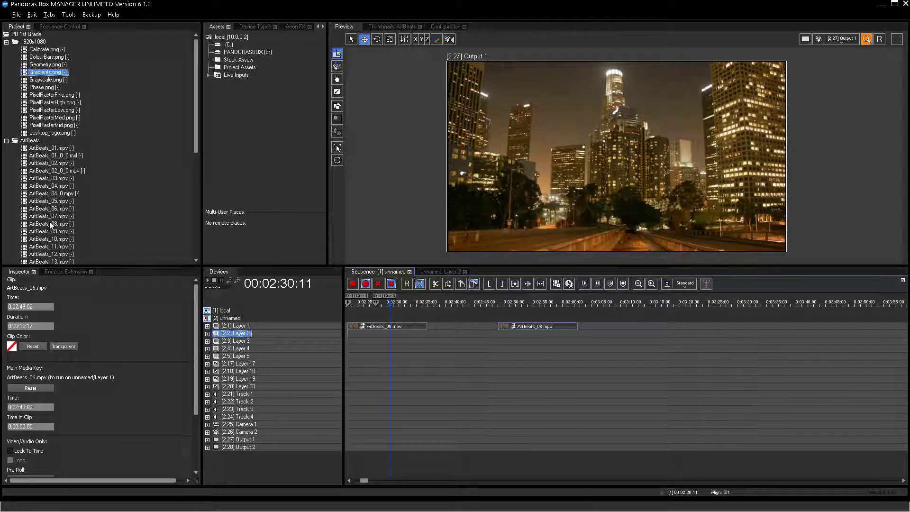
drag(50, 223, 431, 316)
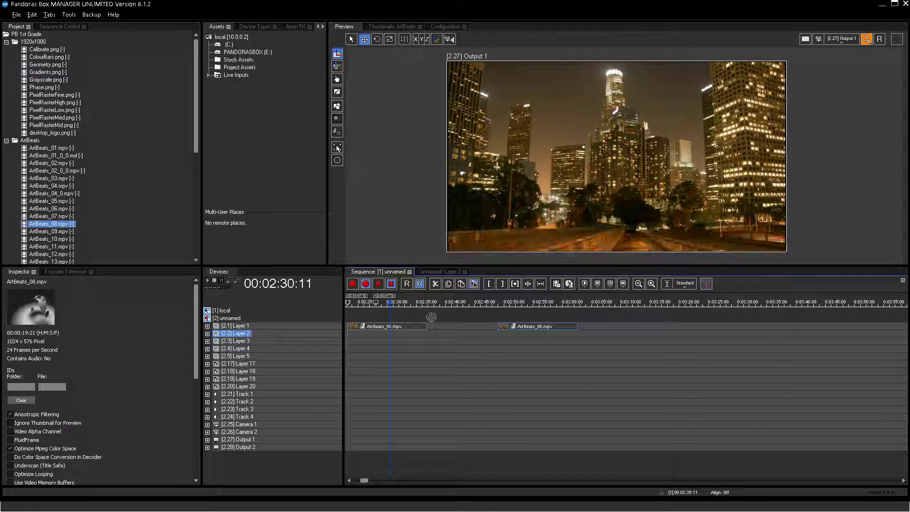
drag(523, 333, 523, 330)
Extend the ArtBeats_08 clip to its video's full duration.
right_click(524, 328)
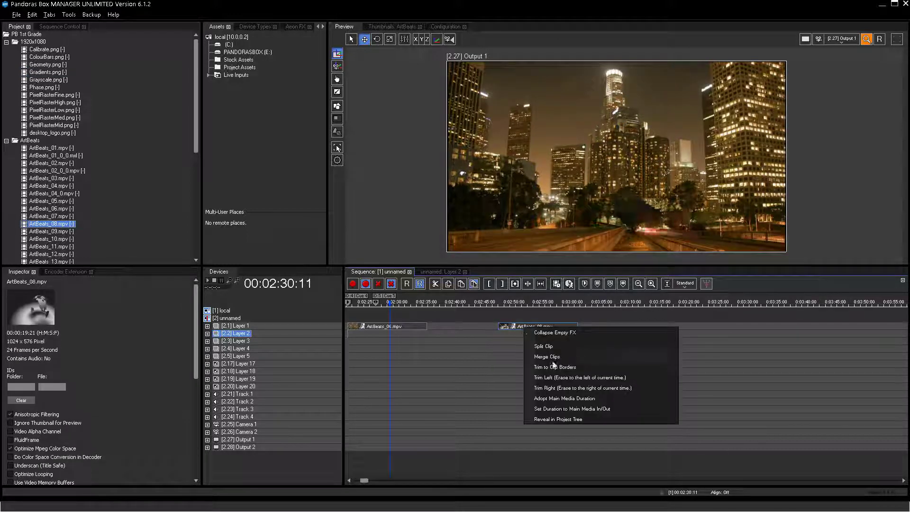
click(552, 398)
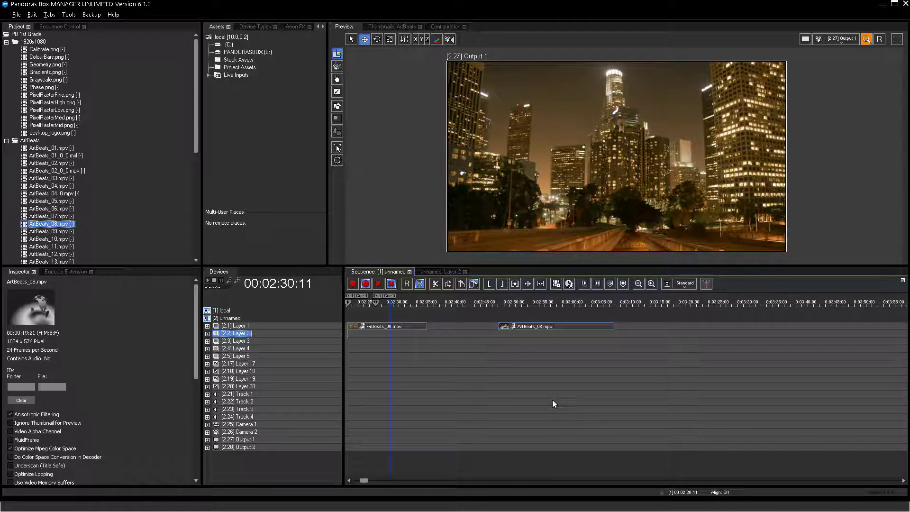
click(549, 304)
Add ColourBars.png to Layer 2 at the clip's start.
drag(549, 305, 526, 306)
key(ctrl+Left)
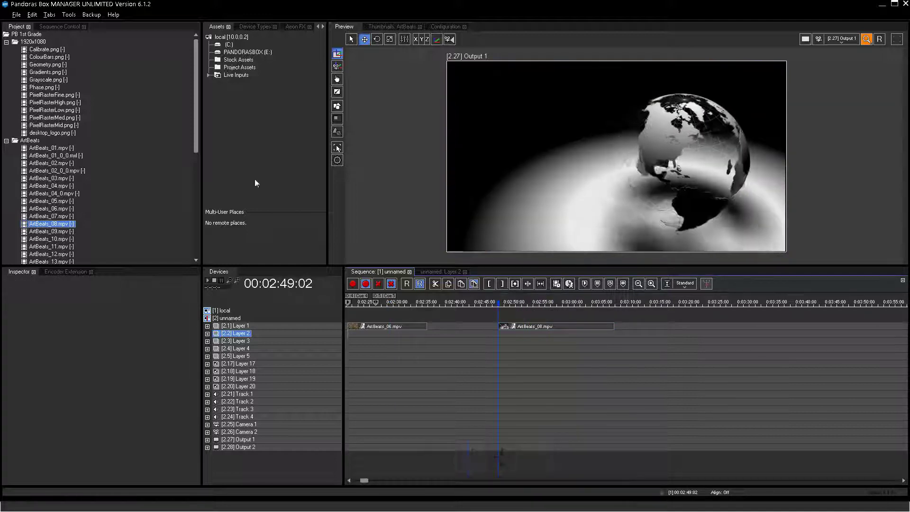
drag(48, 56, 512, 333)
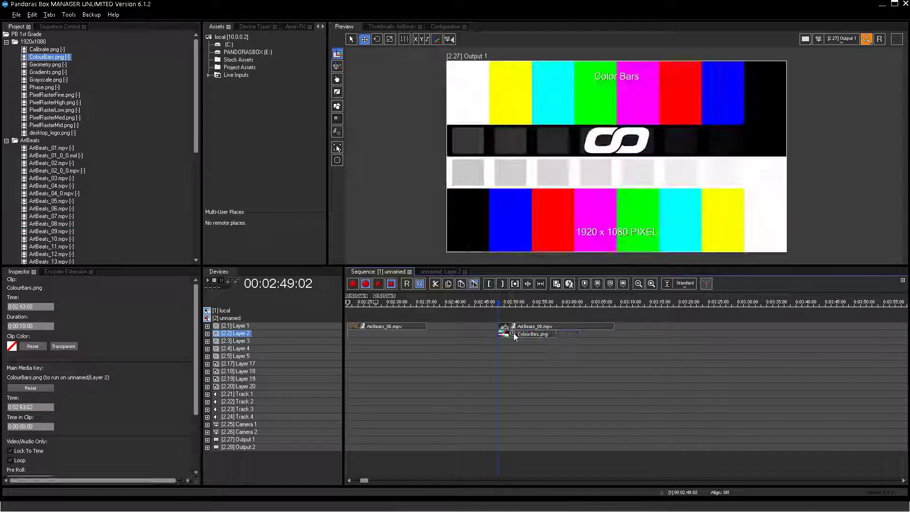
Set Layer 2's scale to 0.25.
click(450, 272)
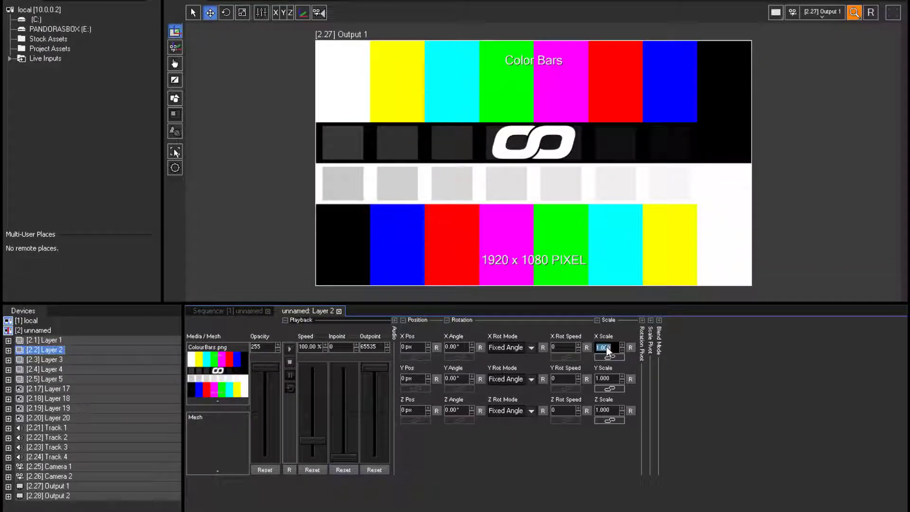
click(607, 351)
text(0.25)
key(Return)
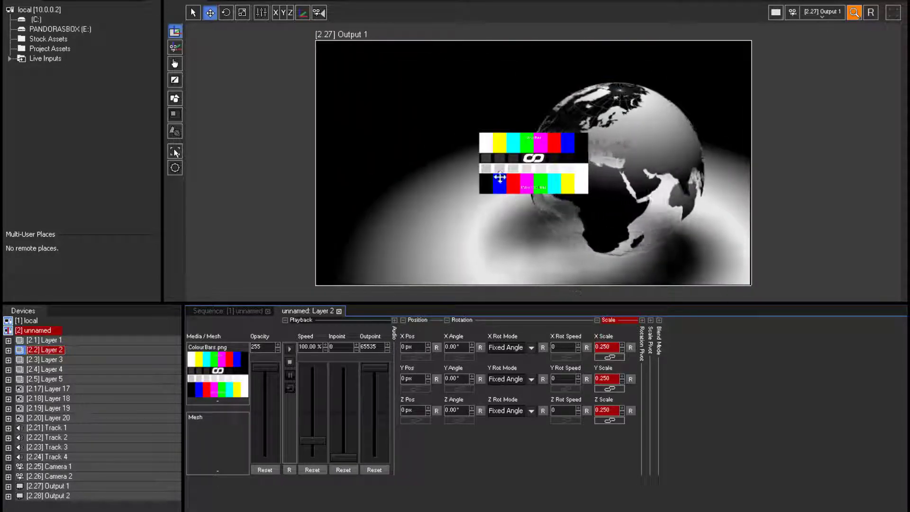
Place the colour bars top-left at X Pos -690 px and Y Pos -360 px.
drag(493, 162, 348, 88)
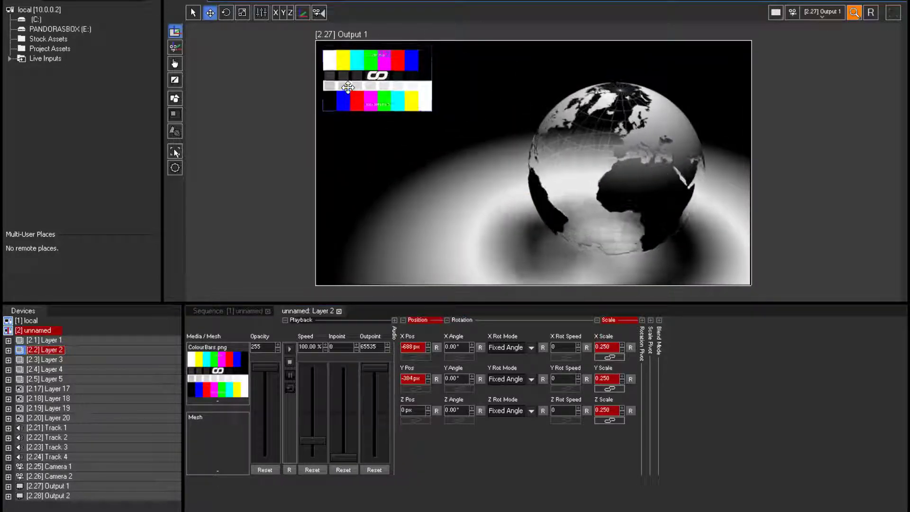
double_click(429, 349)
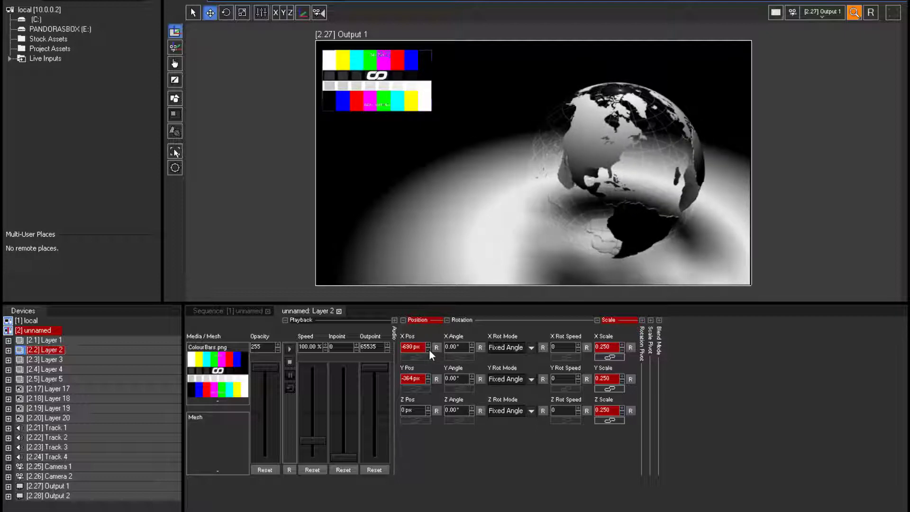
double_click(429, 376)
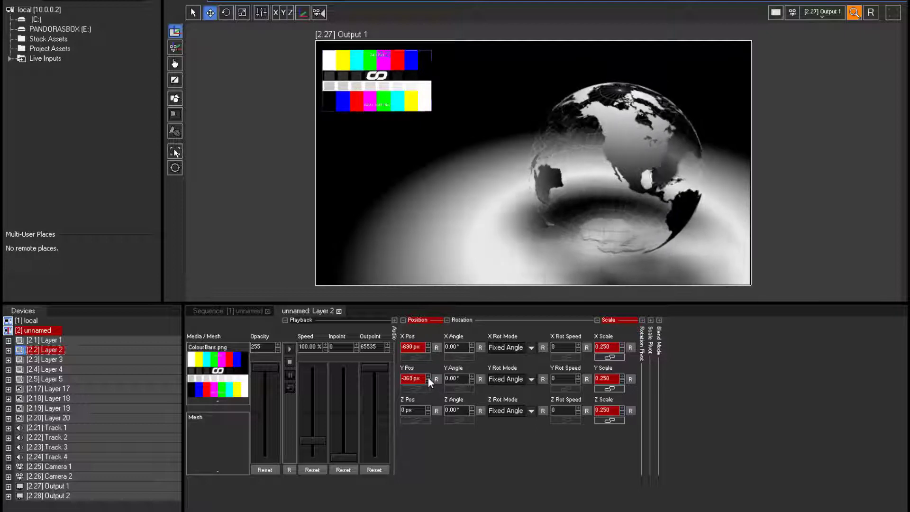
double_click(428, 378)
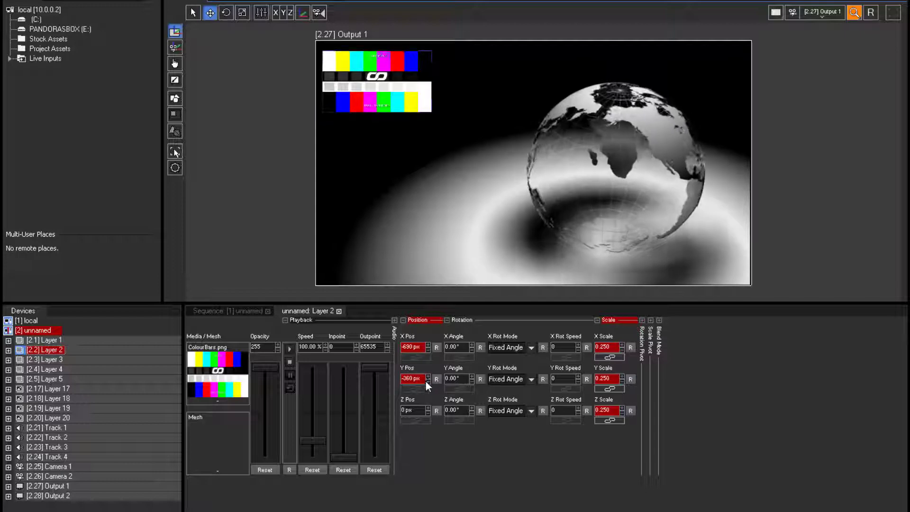
Two seconds ahead (++200), store a keyframe with X Pos 690 px.
click(224, 311)
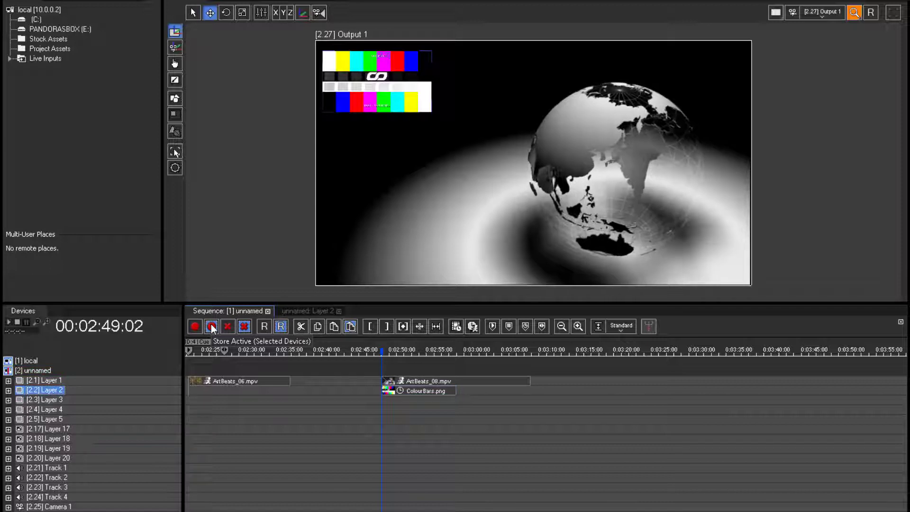
click(8, 389)
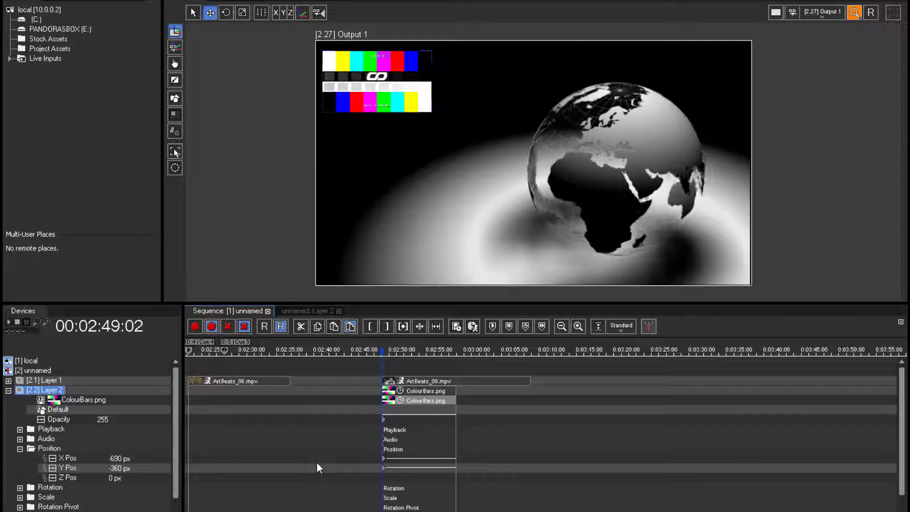
text(++200)
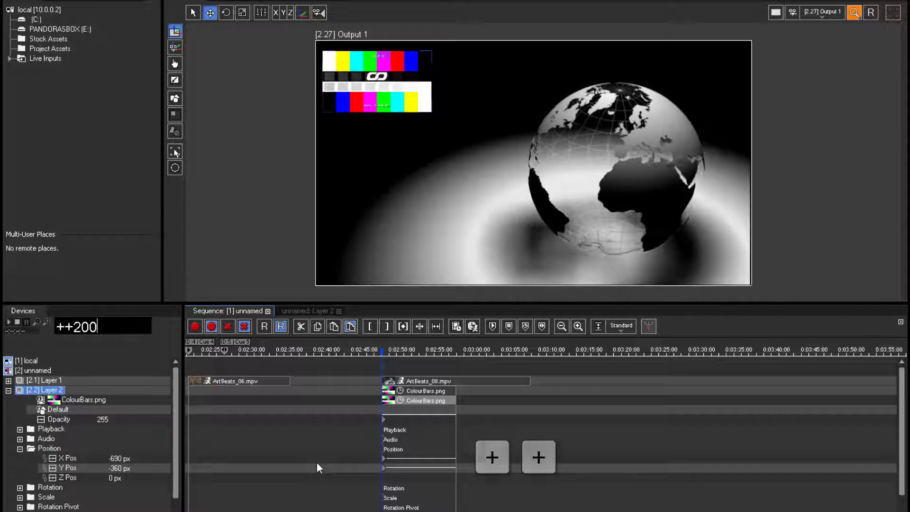
key(Return)
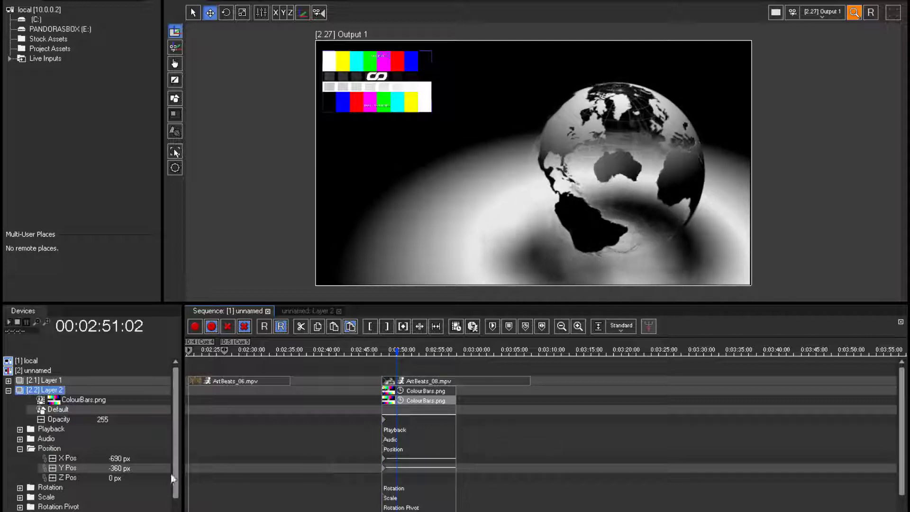
click(112, 458)
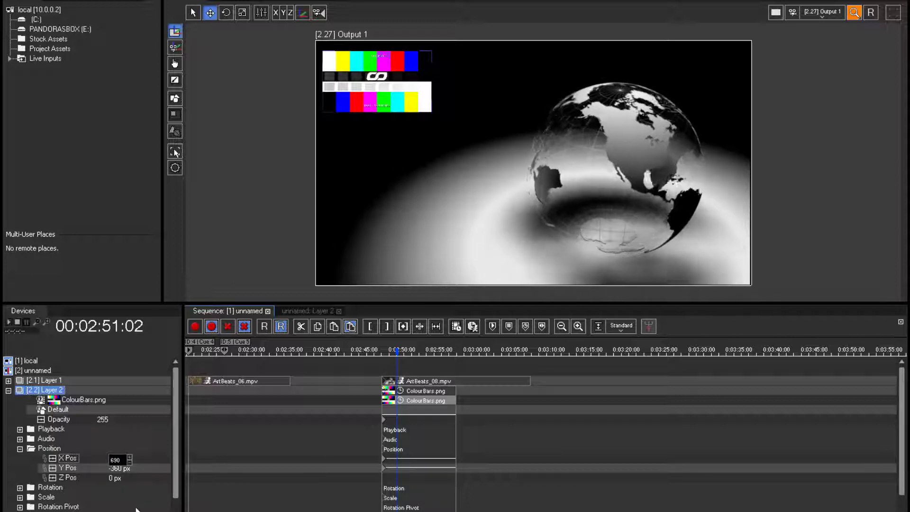
key(Return)
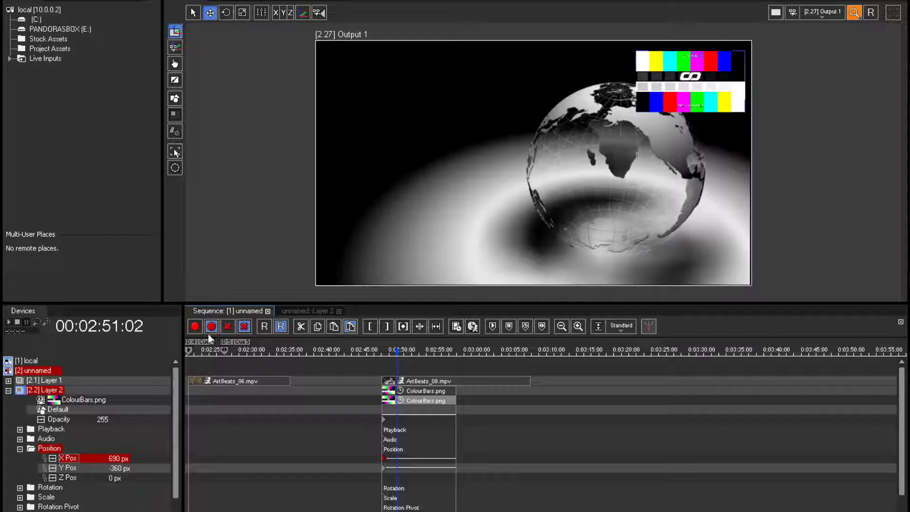
click(211, 331)
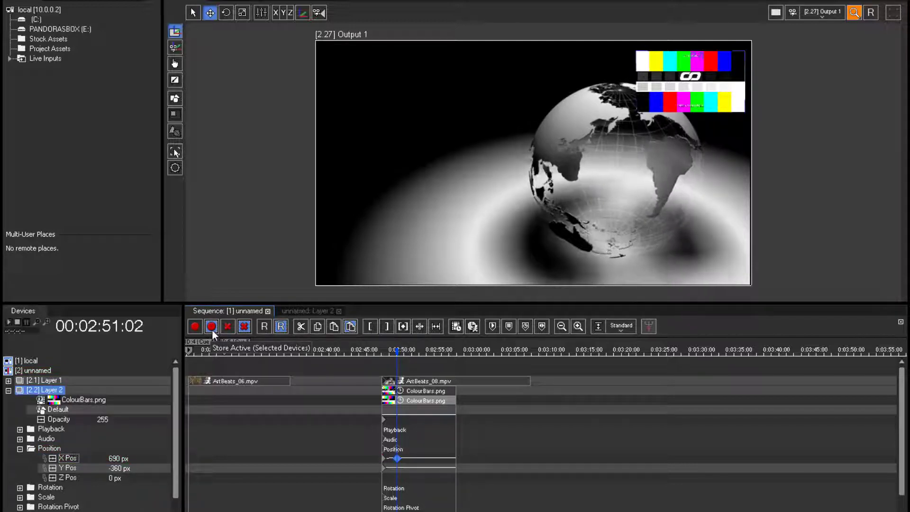
Two seconds later, store a keyframe with Y Pos 360 px.
text(++200)
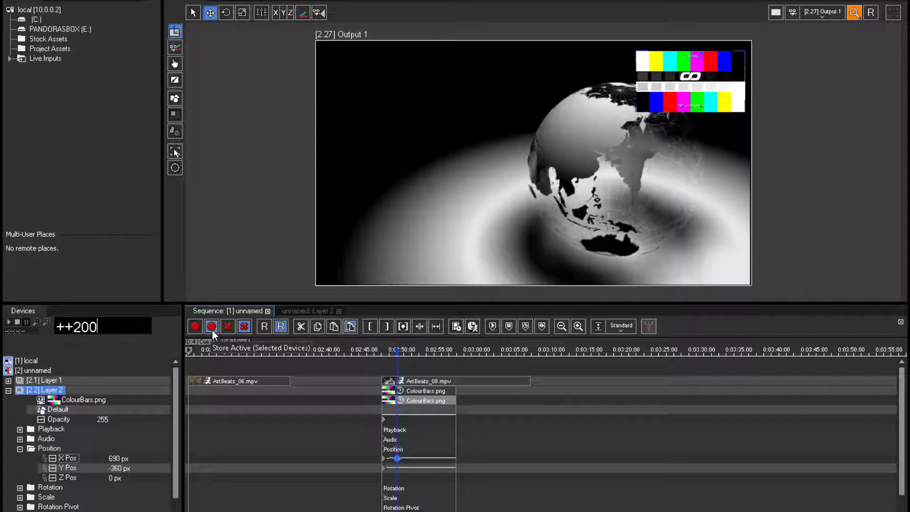
key(Return)
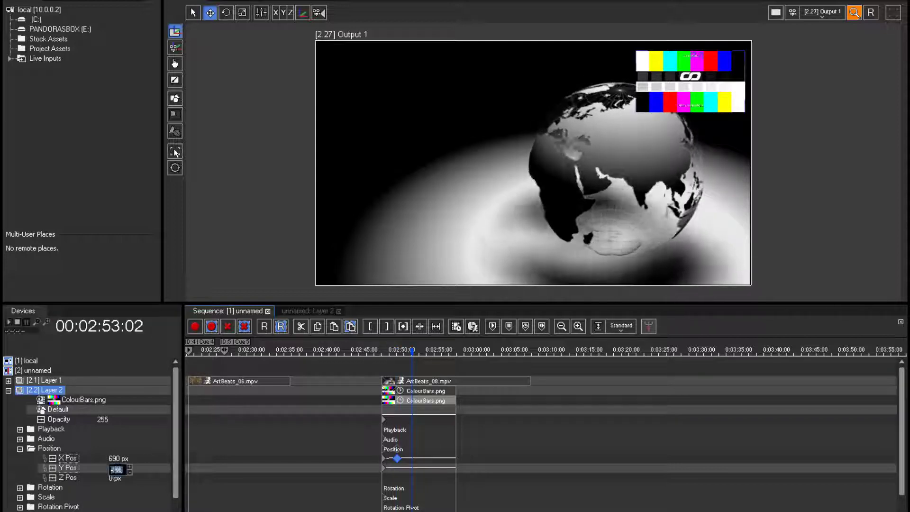
double_click(113, 469)
text(360)
key(Return)
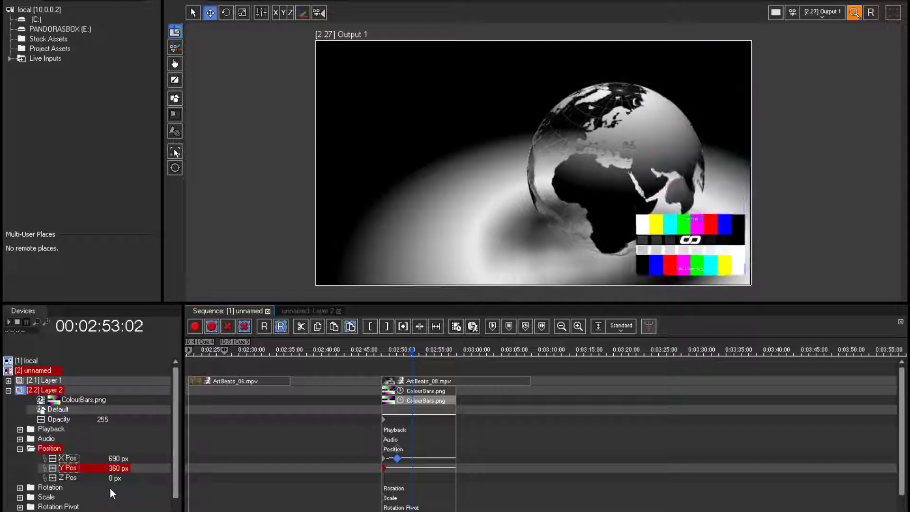
click(208, 329)
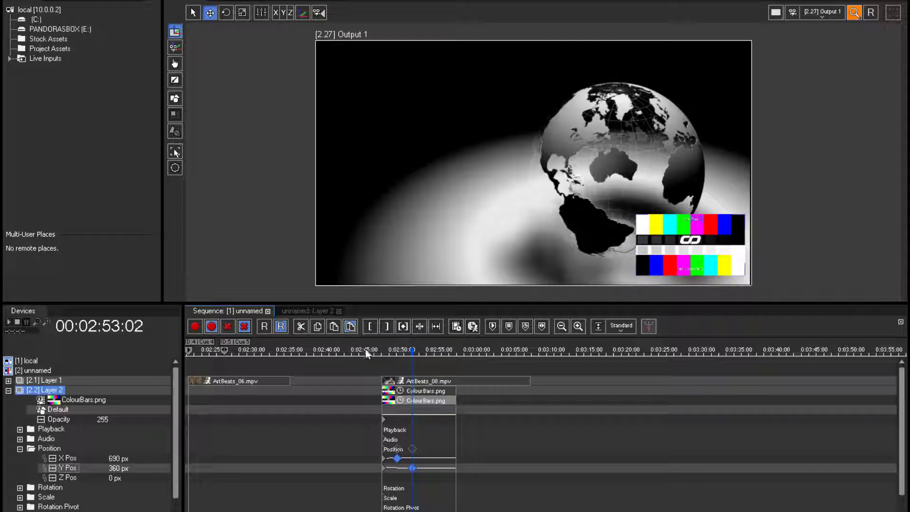
click(379, 352)
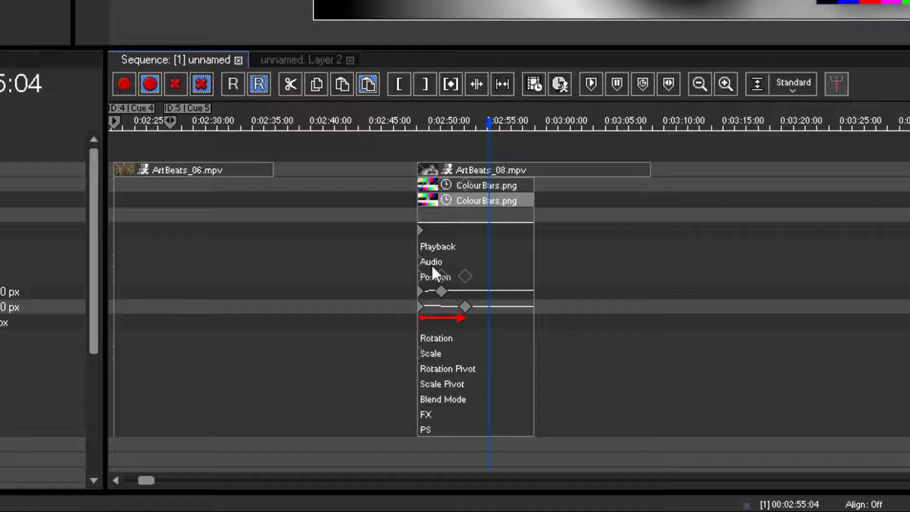
Move the first Y Pos keyframe to 00:02:51:02.
key(ctrl+Left)
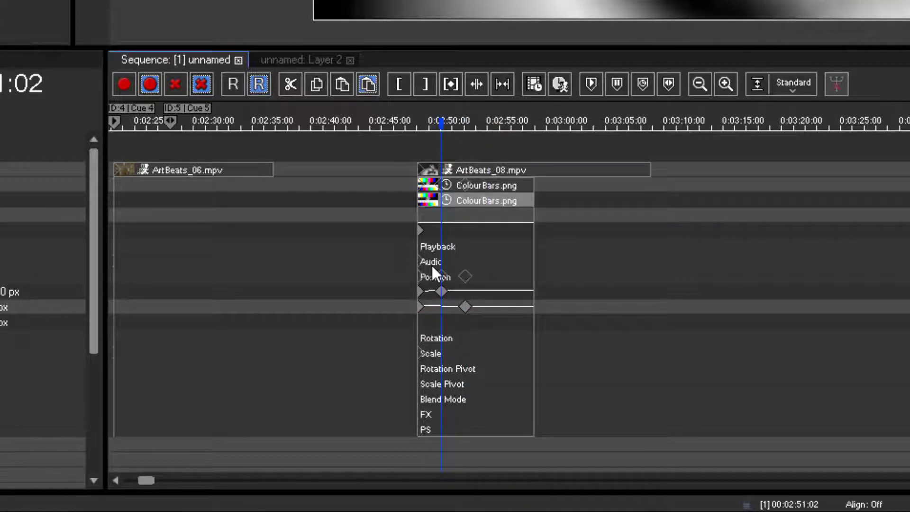
ctrl+click(419, 307)
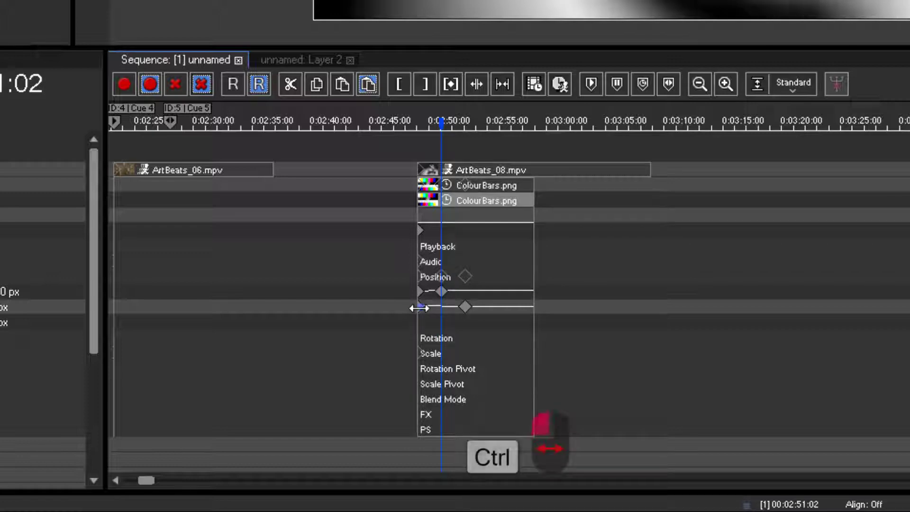
drag(419, 308, 439, 317)
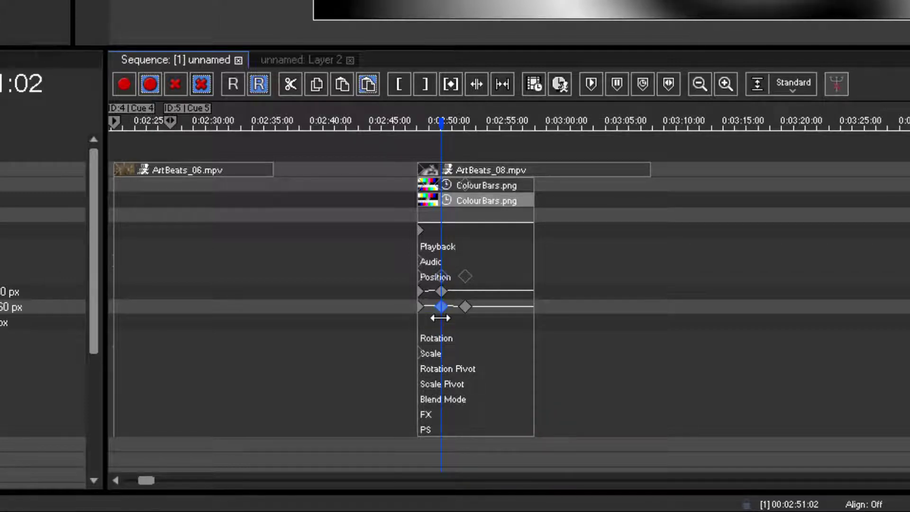
Copy the X Pos keyframe forward to 00:02:53:02.
key(ctrl+Right)
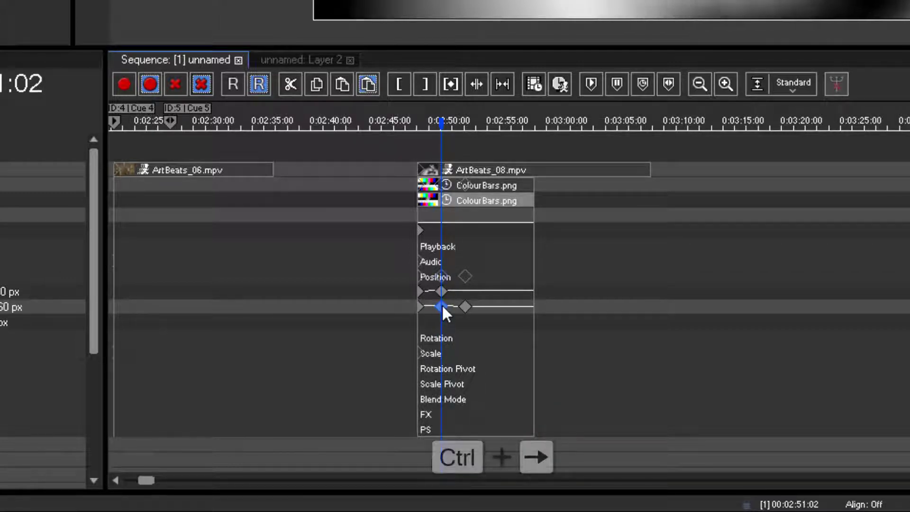
ctrl+click(441, 291)
drag(451, 292, 464, 294)
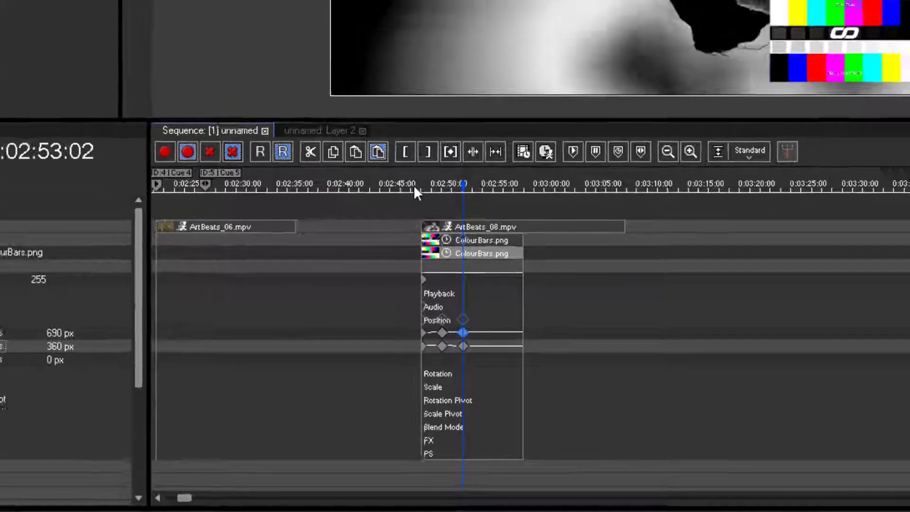
click(409, 124)
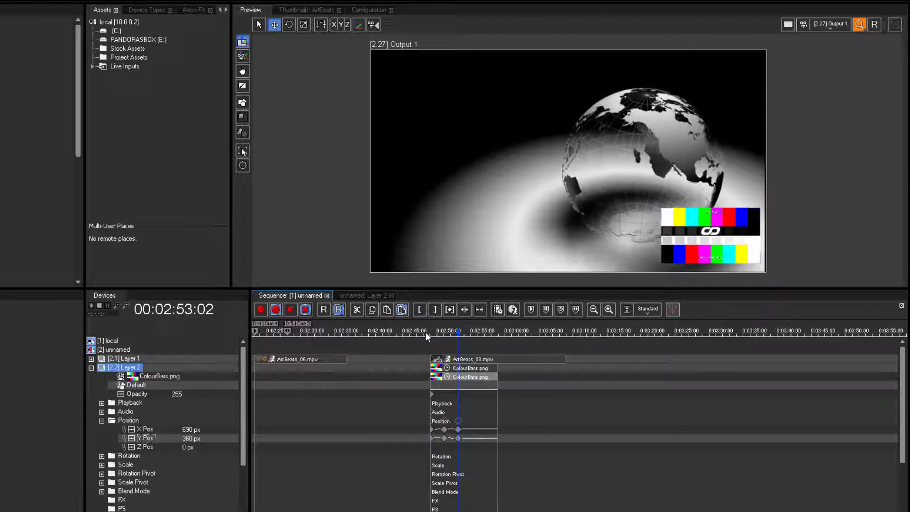
At 00:02:55:02, key X Pos -690 px and copy the Y Pos keyframe there.
text(++200)
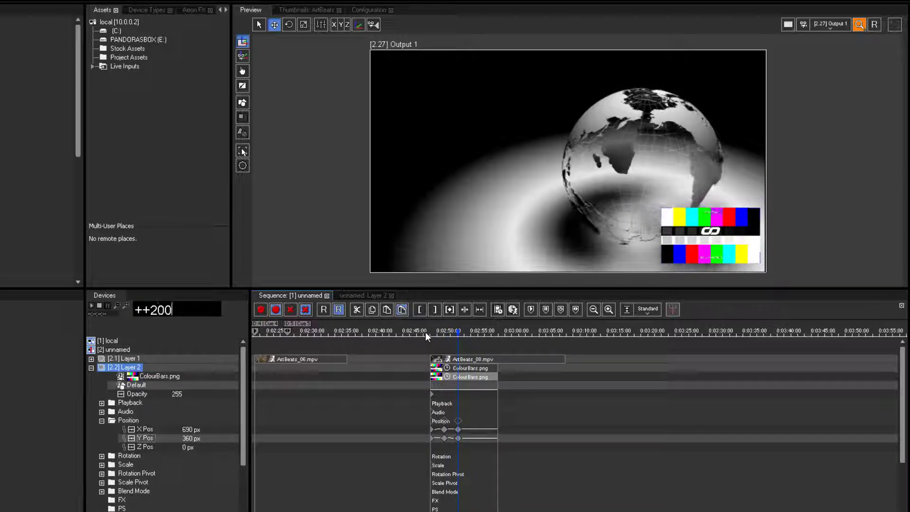
key(Return)
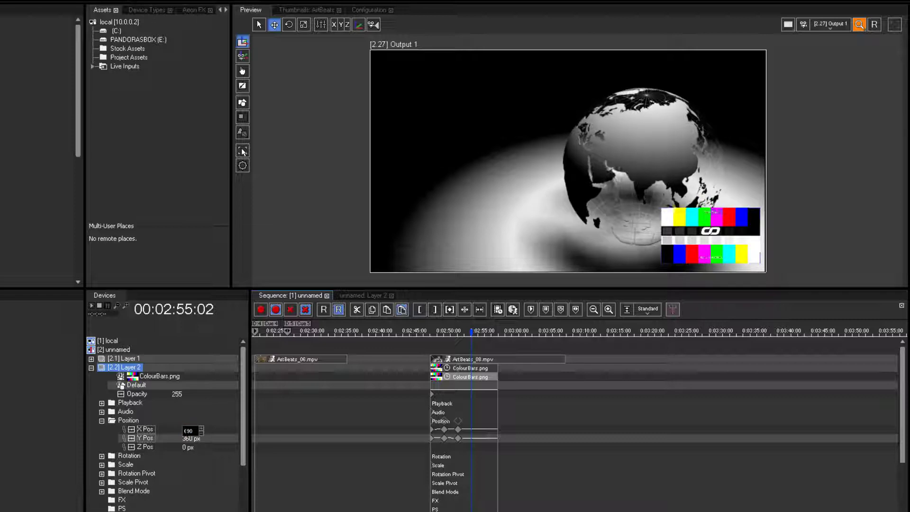
text(-690)
key(Return)
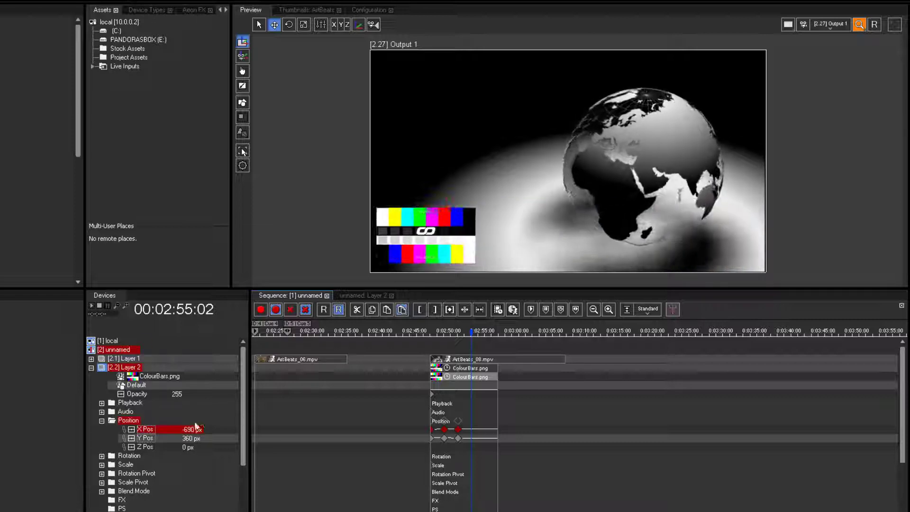
click(277, 312)
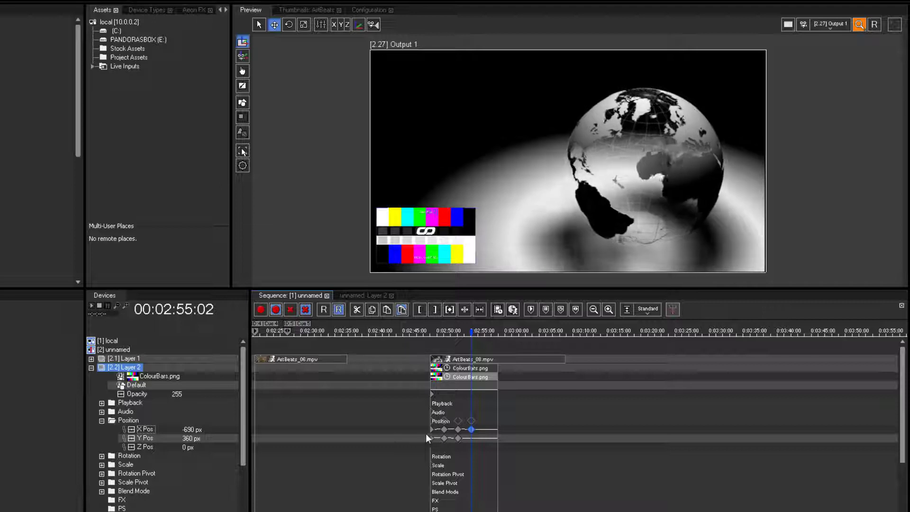
drag(459, 439, 470, 440)
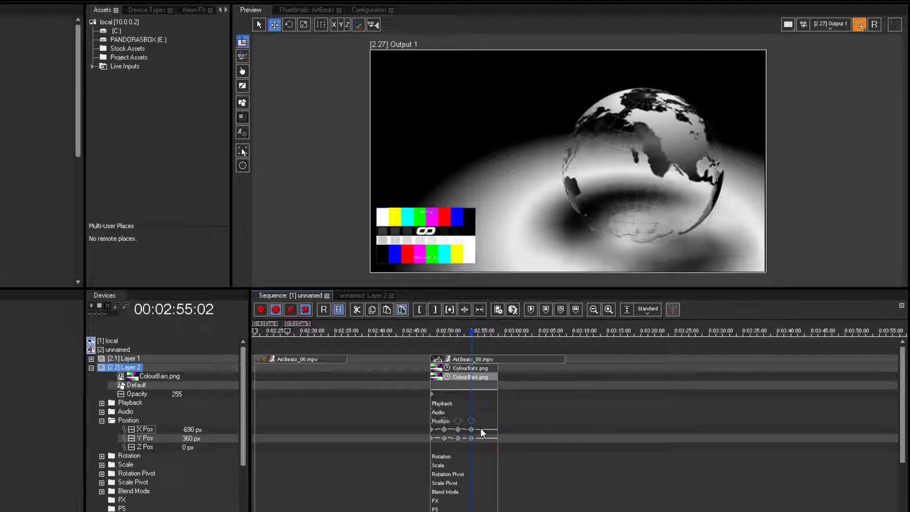
Paste the position keyframe at 00:02:57:02 for top-left, X -690 px, Y -360 px.
text(++)
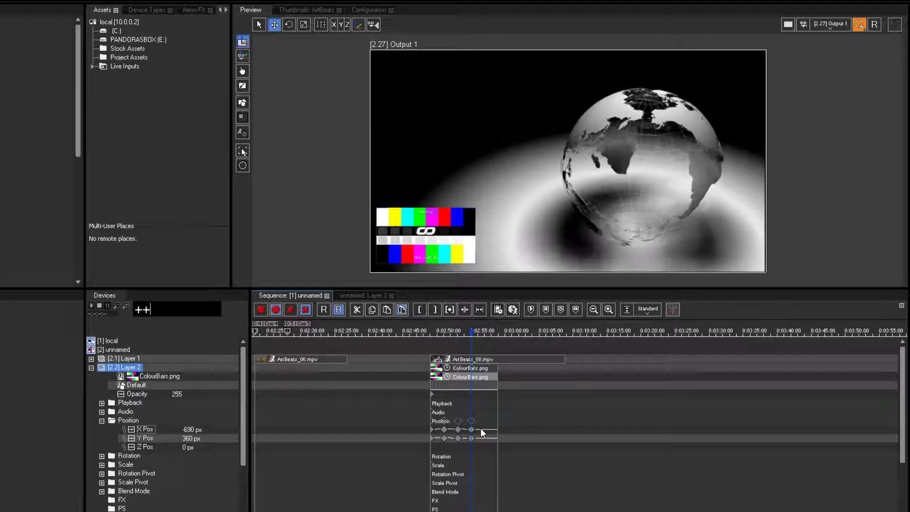
text(200)
key(Return)
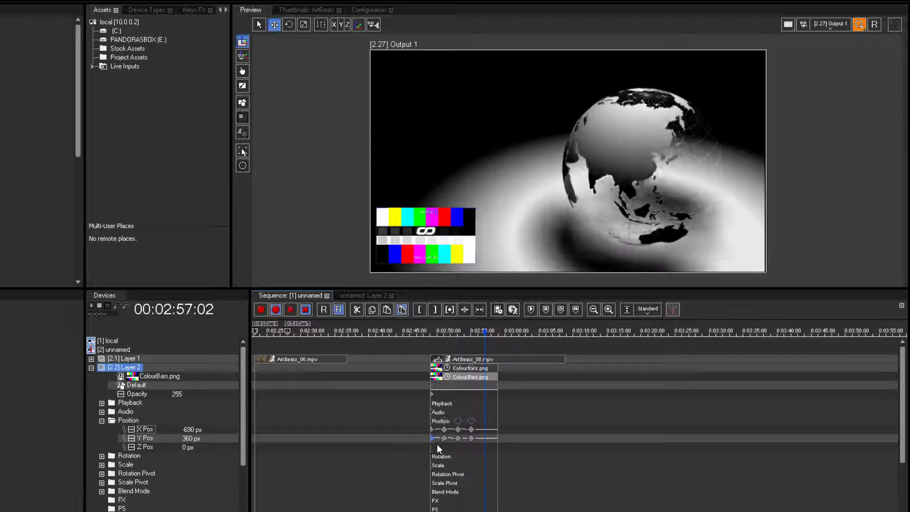
key(ctrl+c)
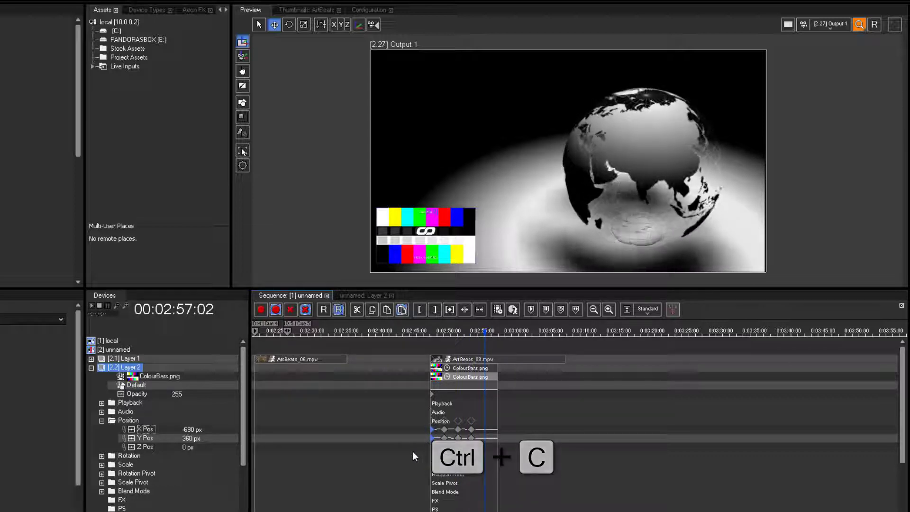
key(ctrl+v)
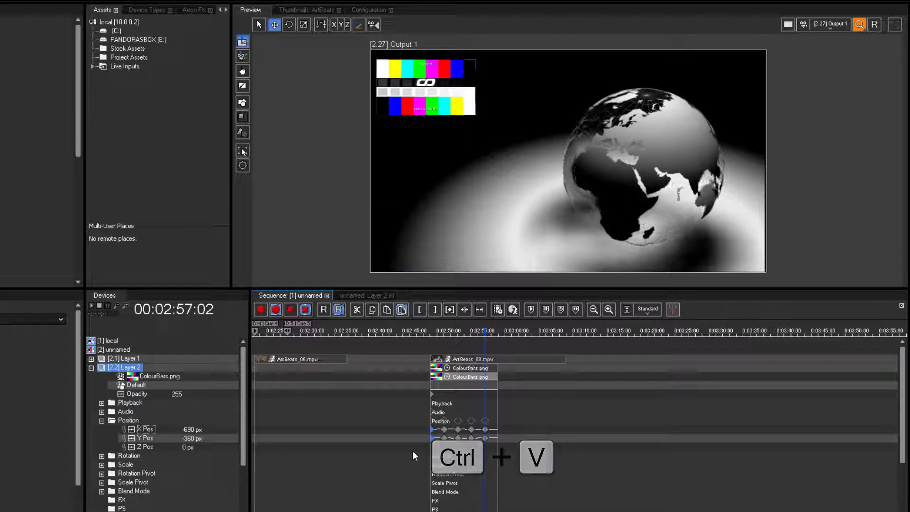
click(431, 331)
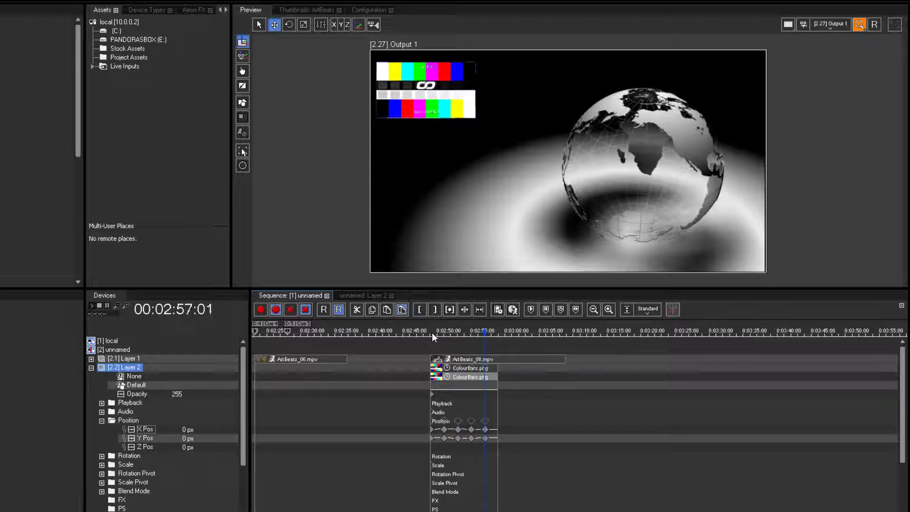
Stop playback and add Play Cue 6 at 00:02:49:02.
key(space)
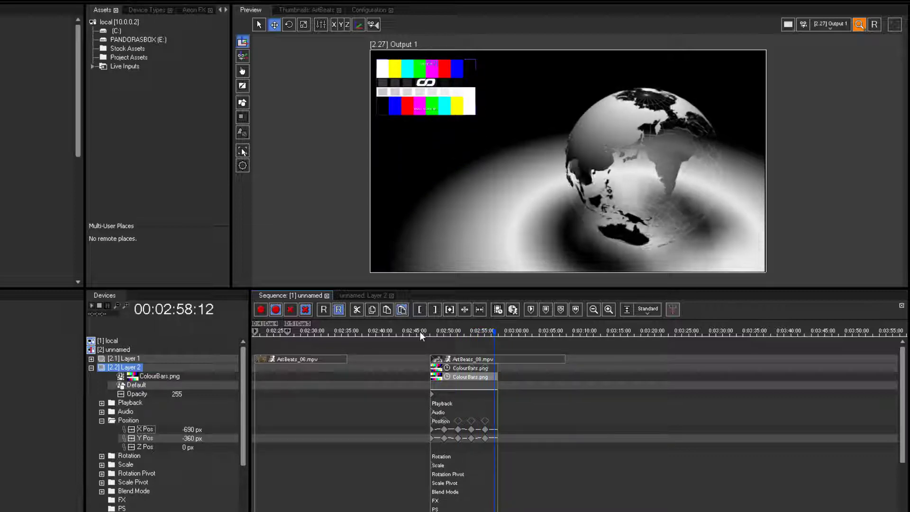
key(Left)
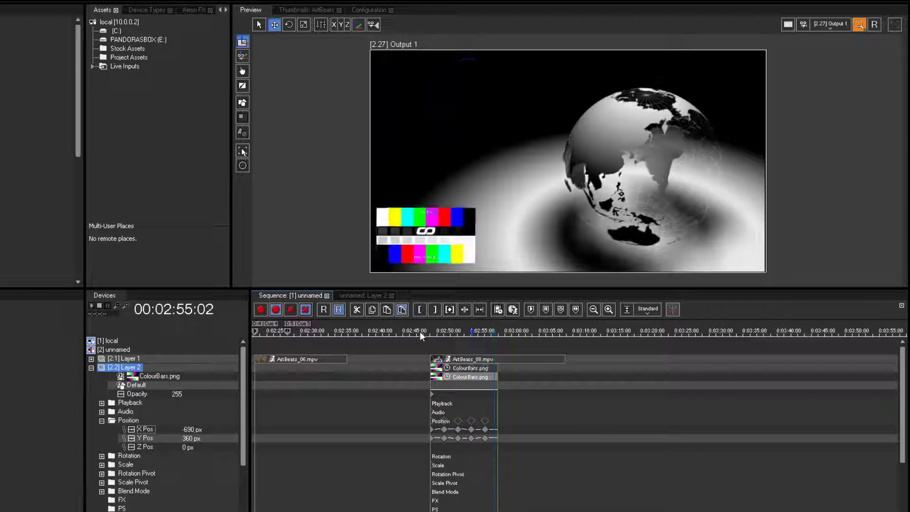
key(Left)
key(Left)
key(Left)
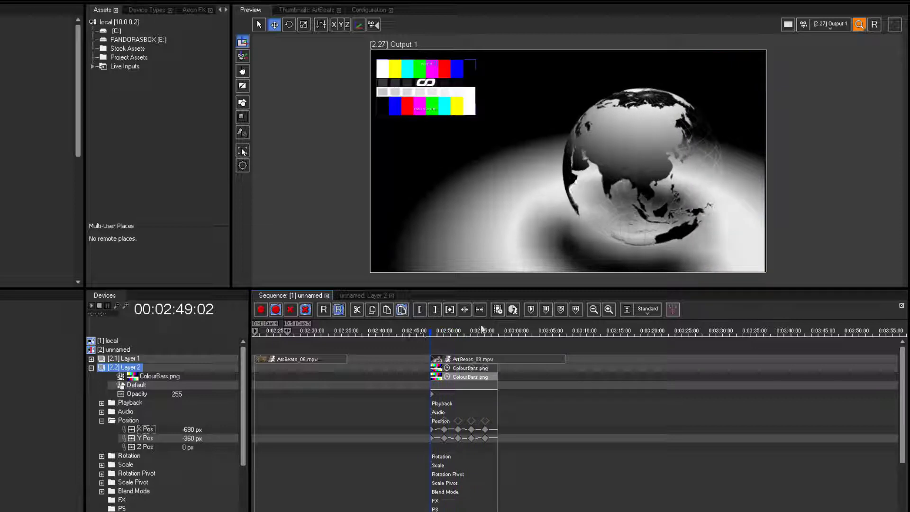
click(530, 312)
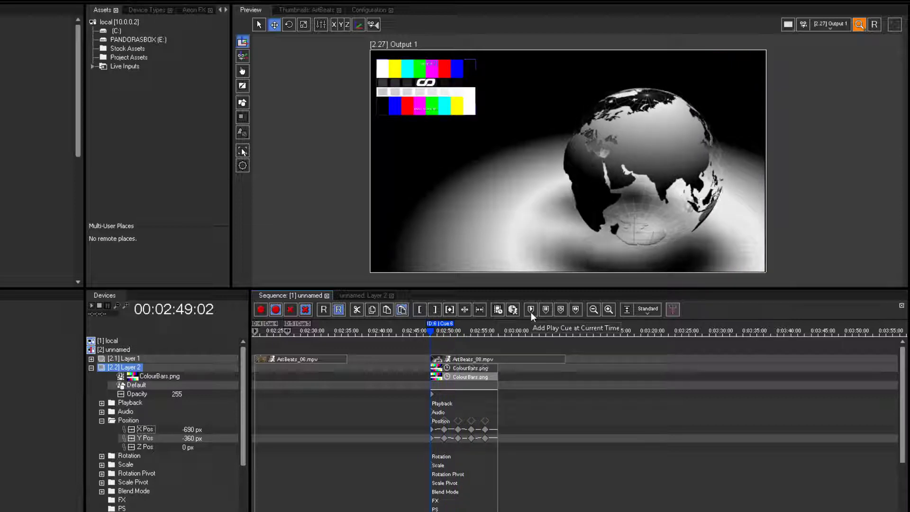
Add Jump Cue 7 at 00:02:57:02 targeting cue ID 6.
key(Right)
key(Right)
key(Right)
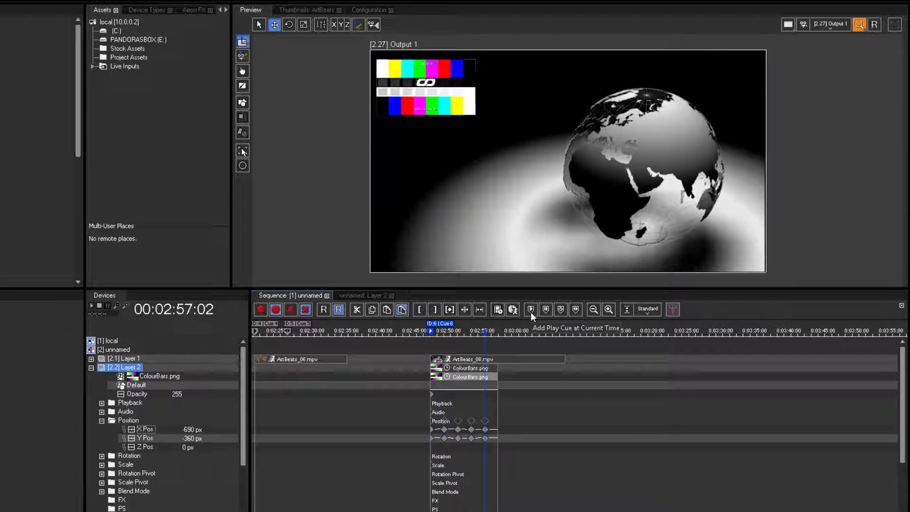
click(575, 309)
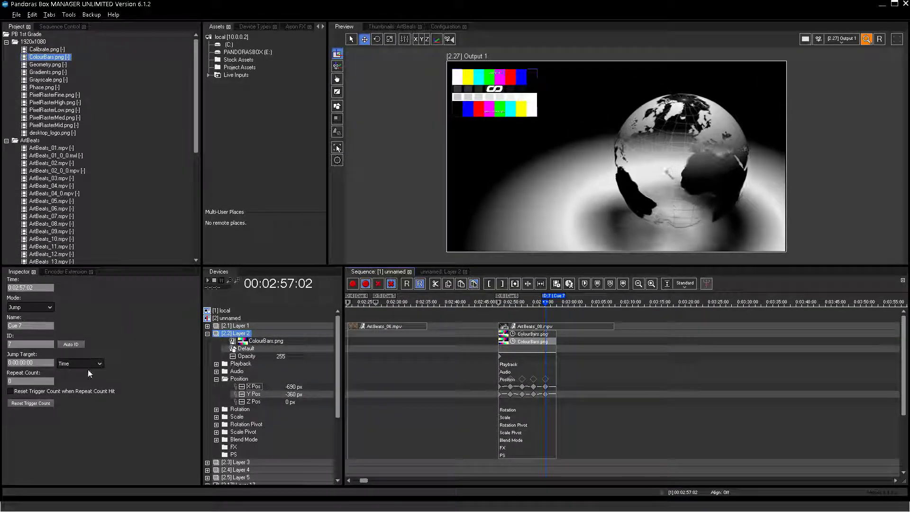
click(92, 364)
click(88, 377)
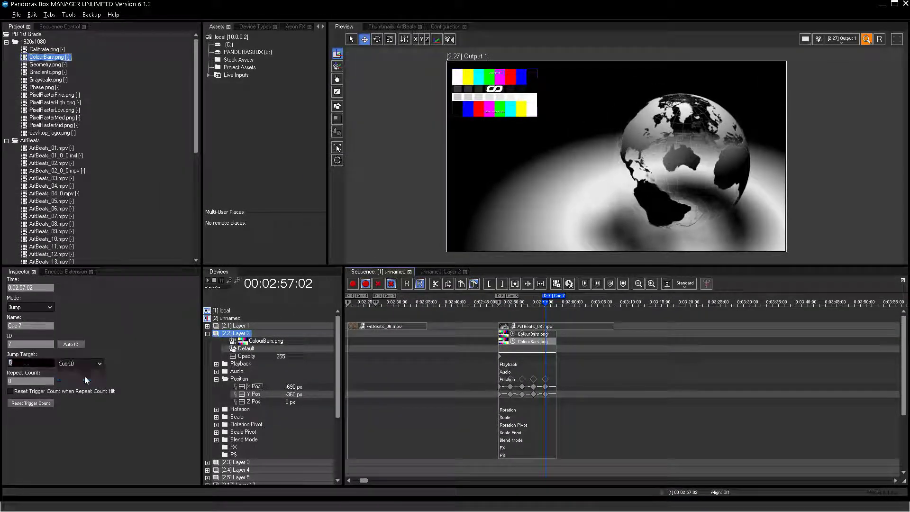
click(29, 362)
text(6)
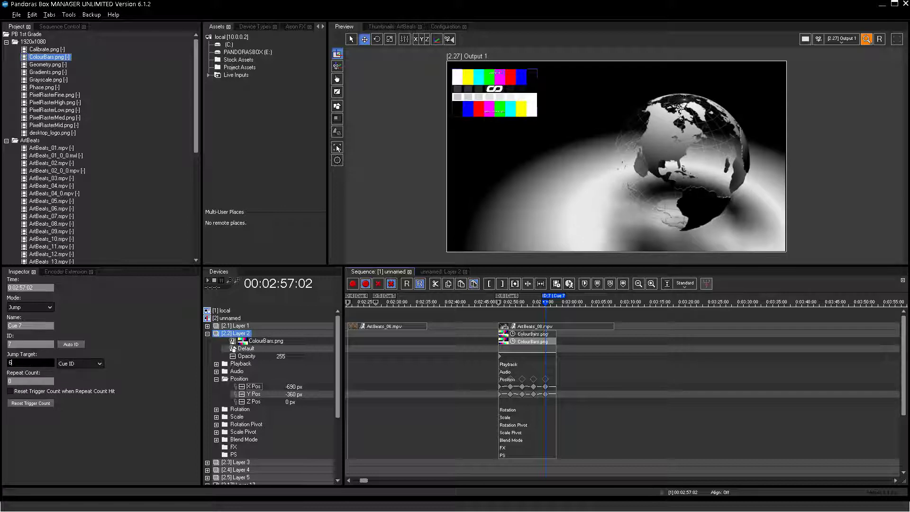
key(Return)
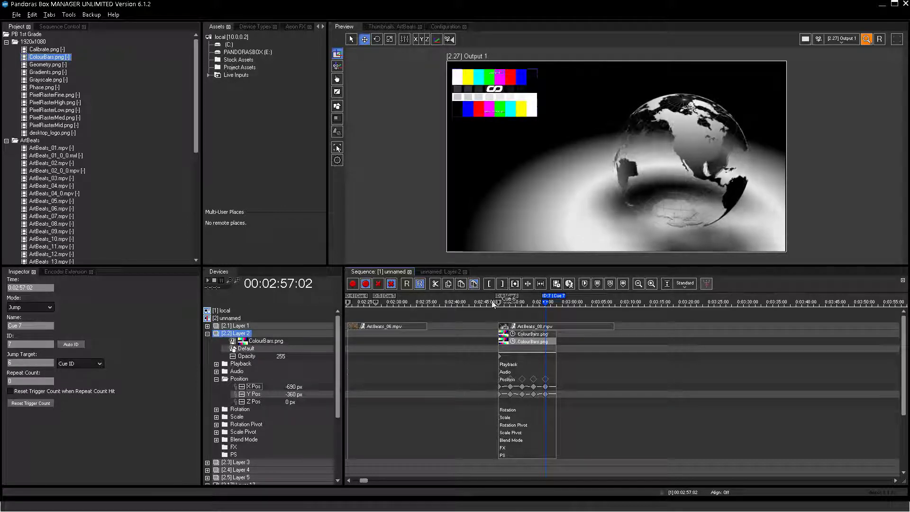
click(492, 304)
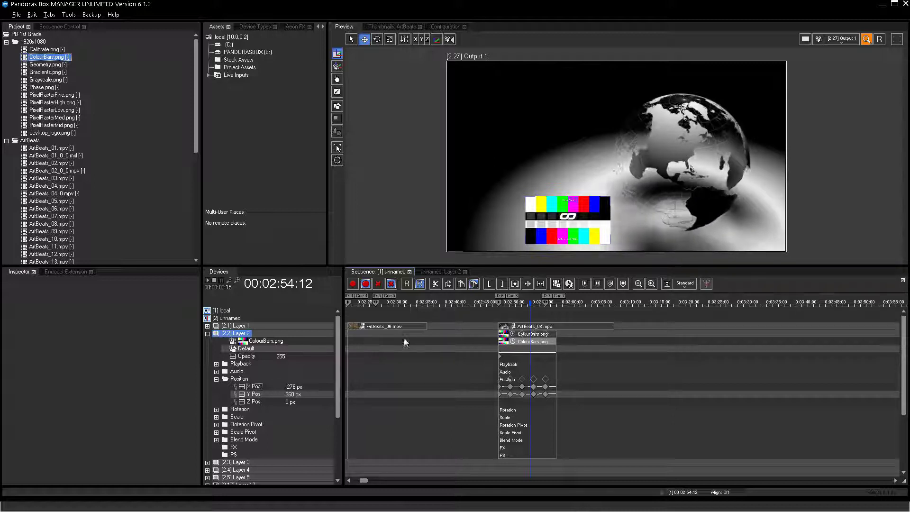
At cue 6, copy the ColourBars.png clip from Layer 2 onto Layer 3 and expand Layer 3.
key(Left)
key(Page_Up)
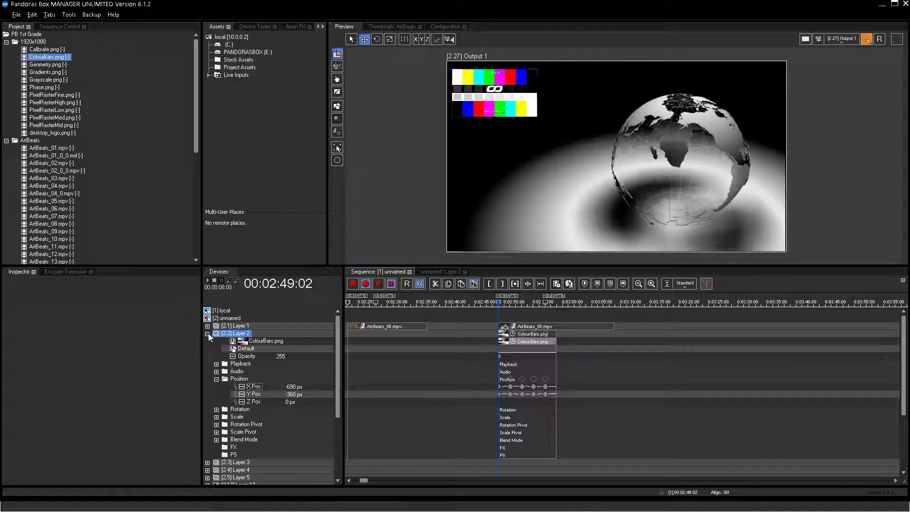
click(207, 333)
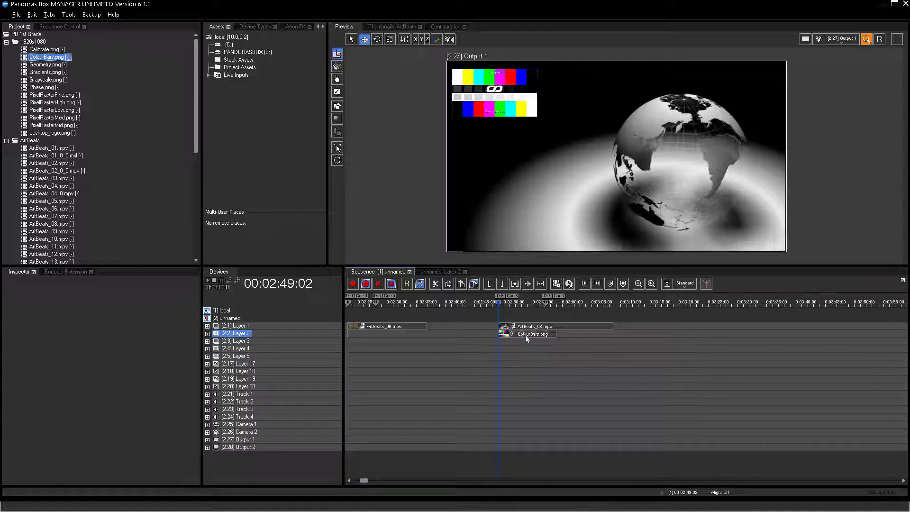
drag(524, 335, 524, 342)
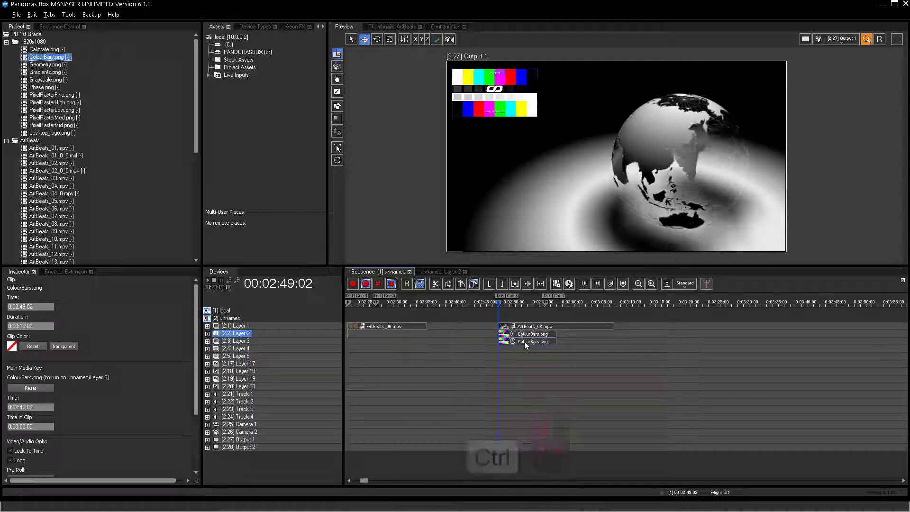
click(207, 341)
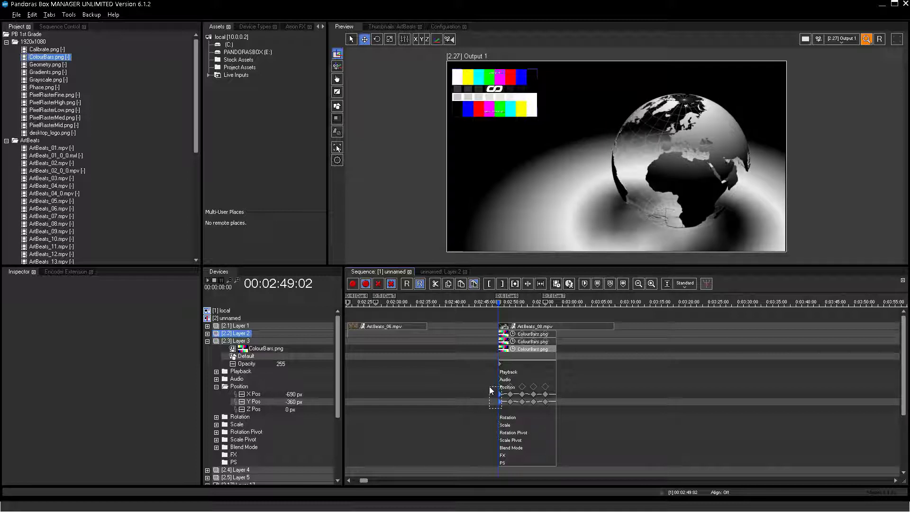
Delete Layer 3's first position keyframes, shift the rest about 2 seconds earlier, and preview.
drag(502, 407, 489, 387)
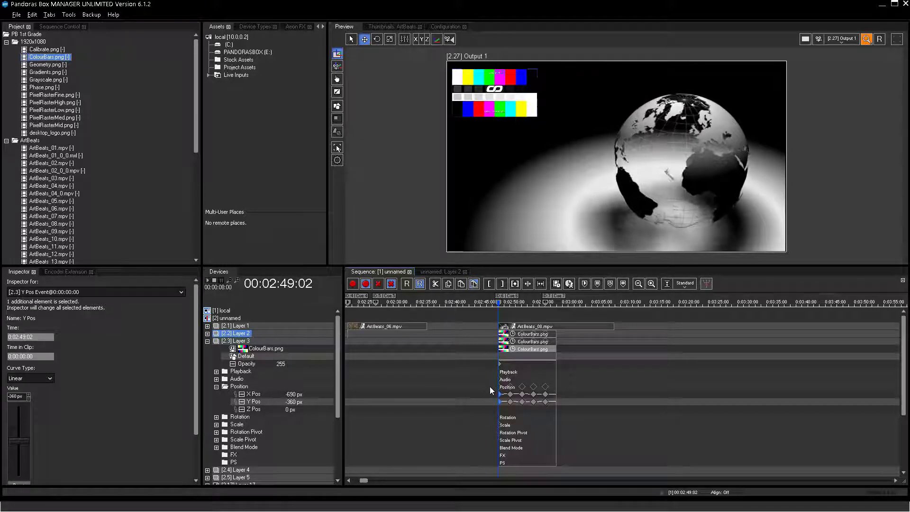
key(Delete)
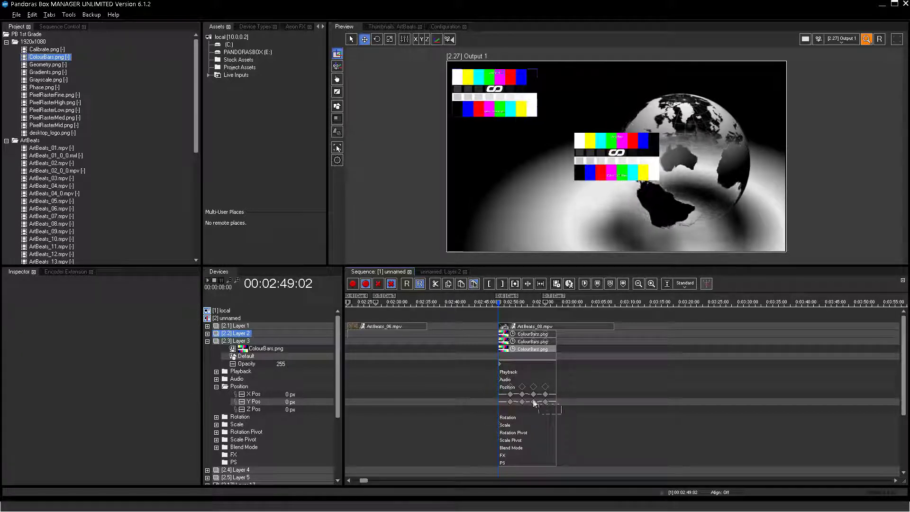
drag(529, 402, 502, 392)
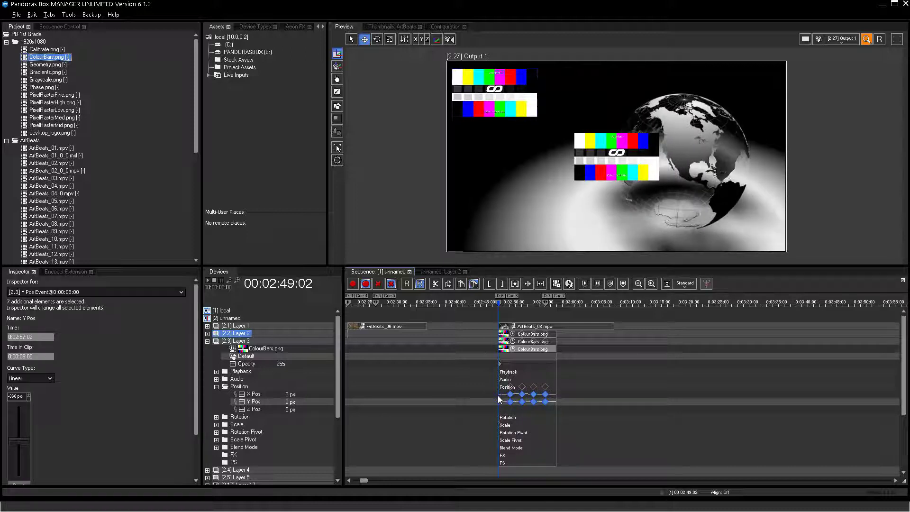
drag(509, 401, 501, 403)
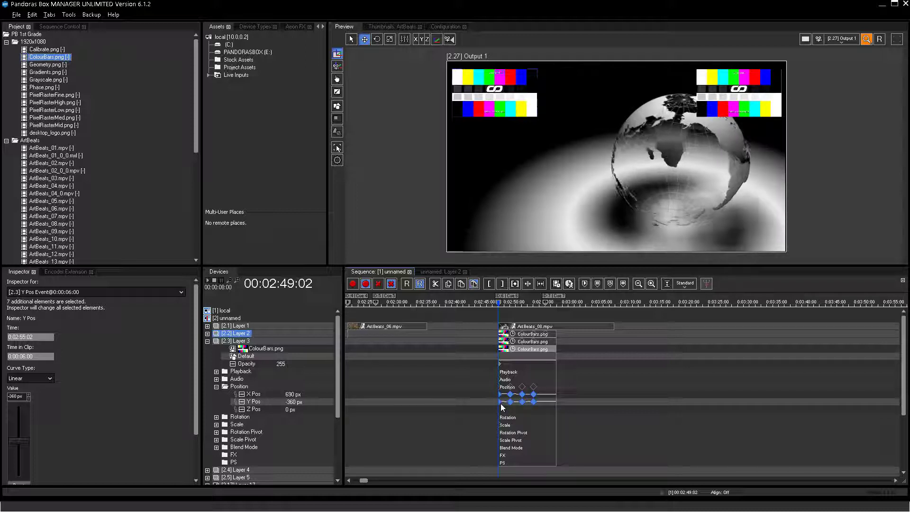
key(space)
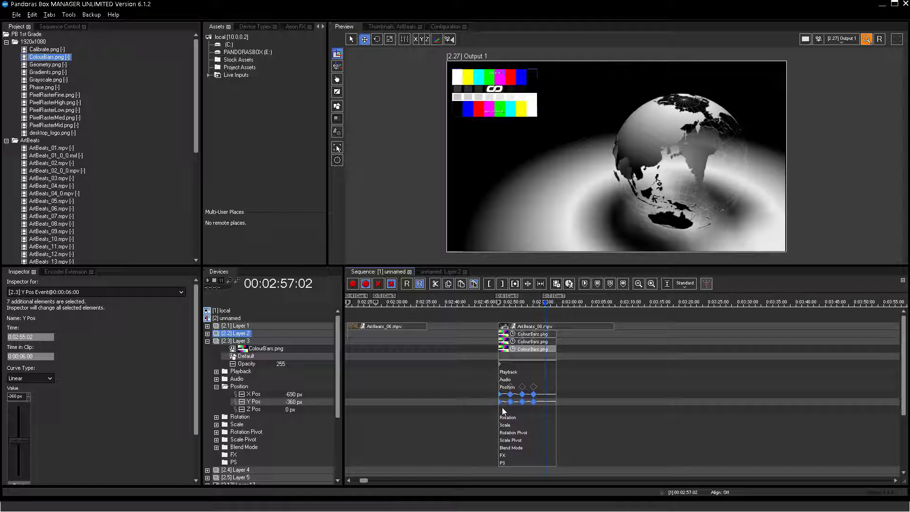
Copy the first X and Y Pos keyframes and paste them at the later cue.
click(504, 411)
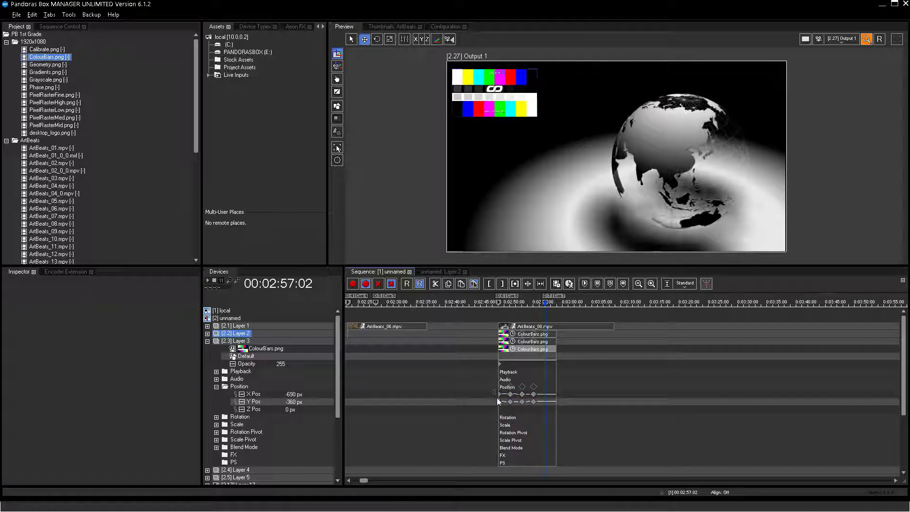
drag(503, 414, 504, 417)
key(ctrl+c)
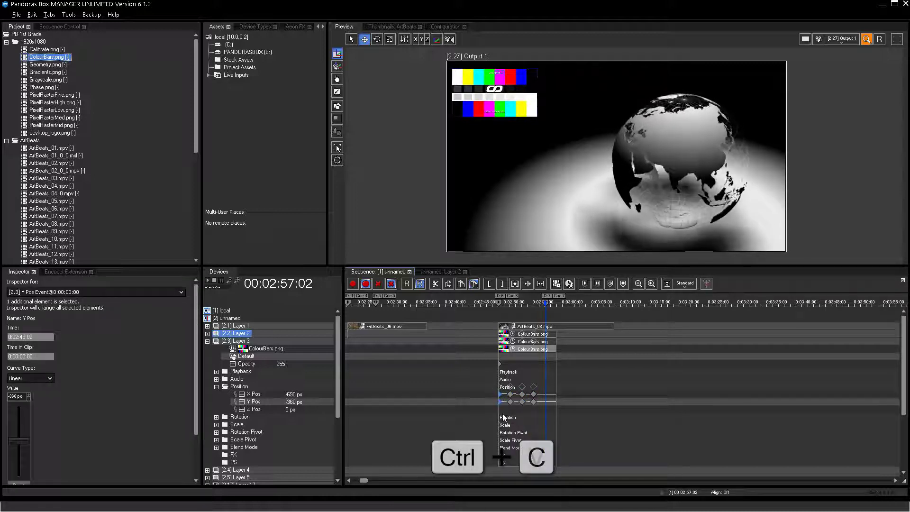
key(ctrl+v)
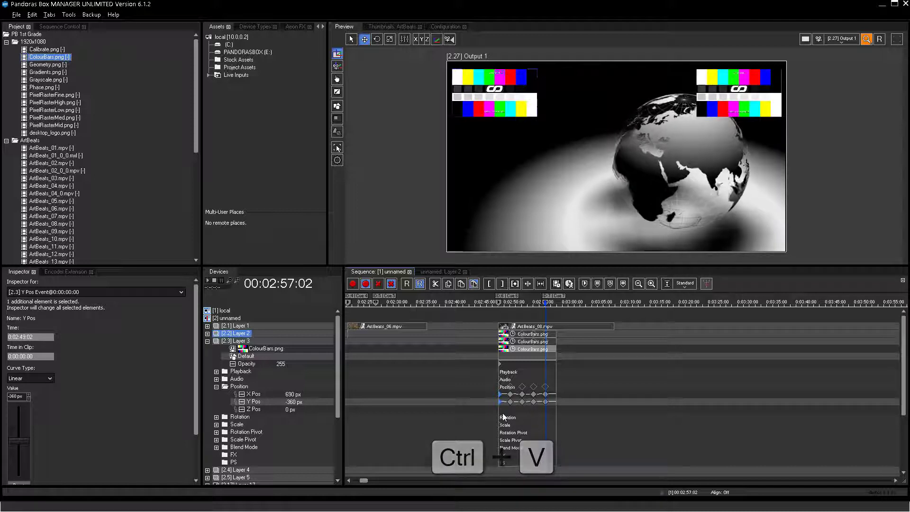
Swap Layer 3's clip image for Geometry.png and return the playhead to 2:49:02.
click(497, 412)
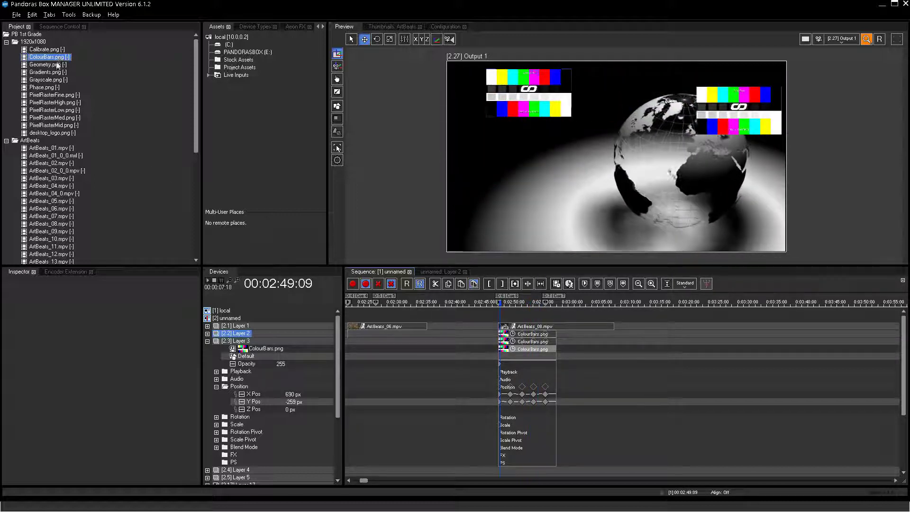
drag(57, 65, 535, 348)
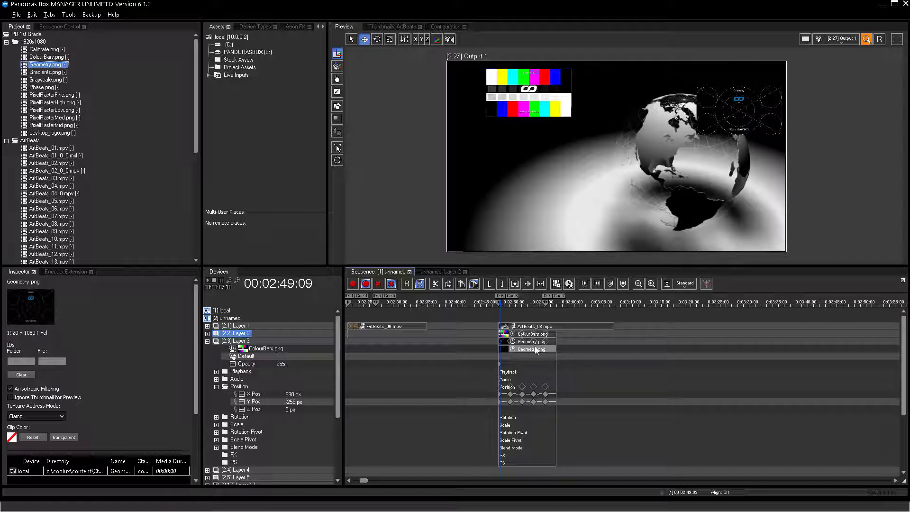
click(208, 341)
drag(532, 312, 512, 303)
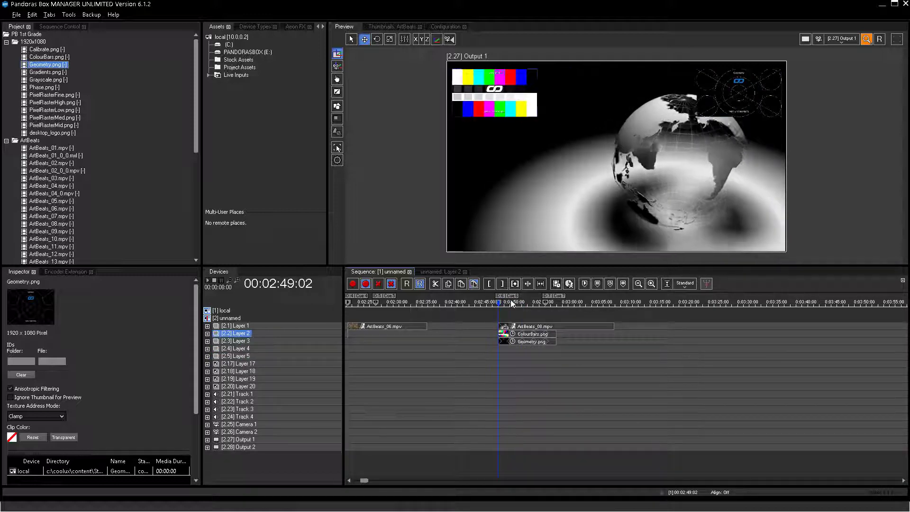
Duplicate the Geometry.png clip onto Layer 4, rework its position keyframes, and swap in Gradients.png at bottom-right.
click(527, 341)
drag(527, 342, 524, 349)
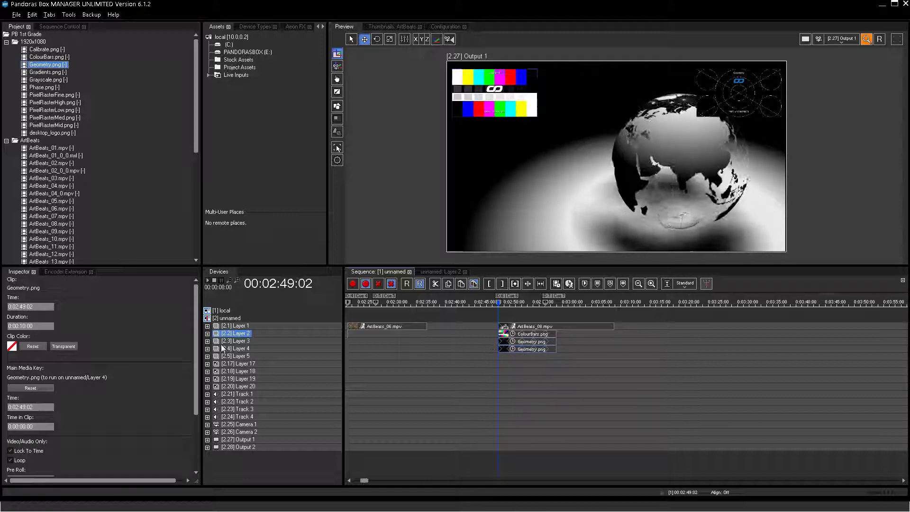
click(207, 349)
click(497, 412)
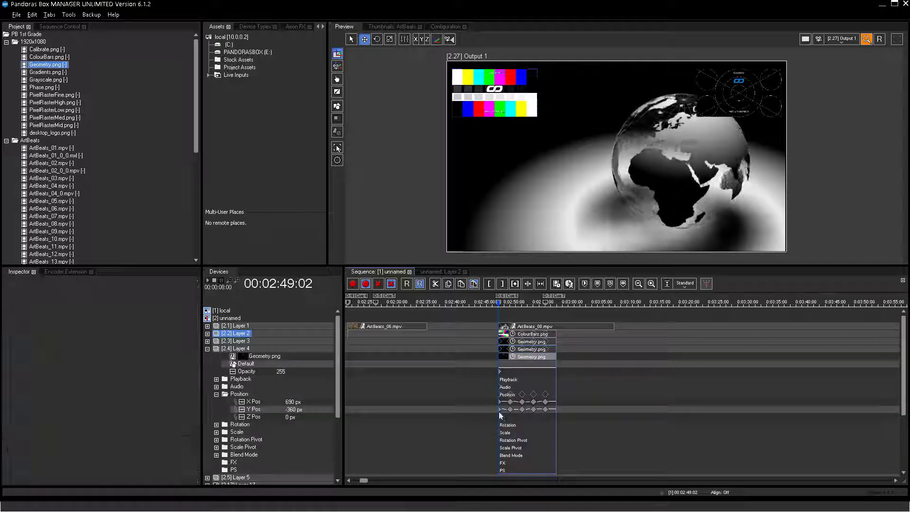
key(Delete)
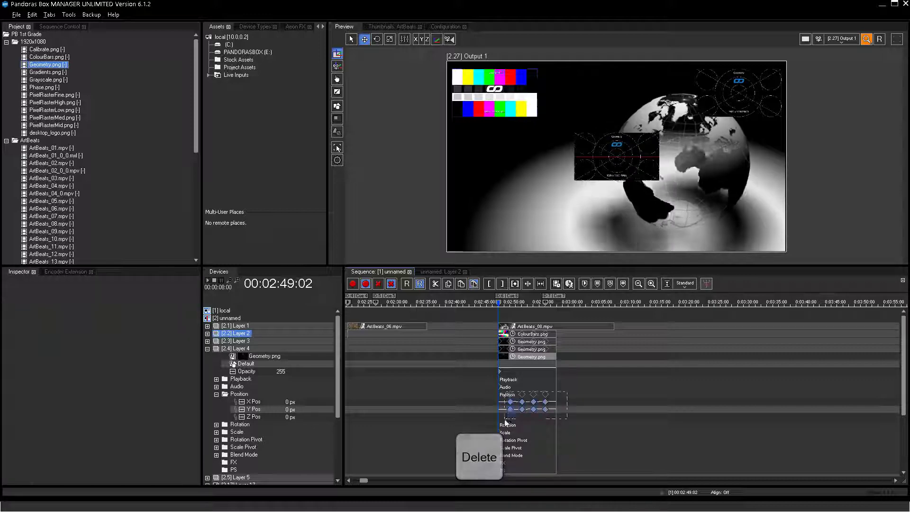
key(ctrl+x)
key(ctrl+v)
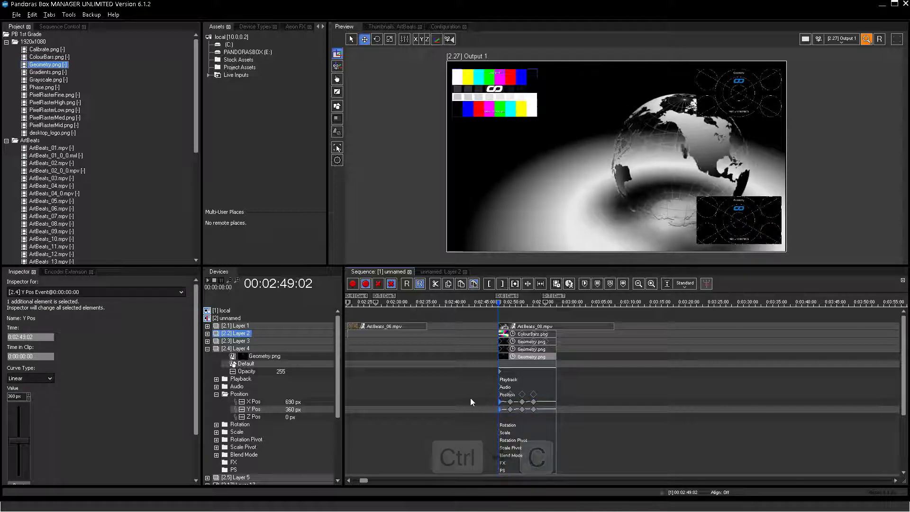
key(ctrl+v)
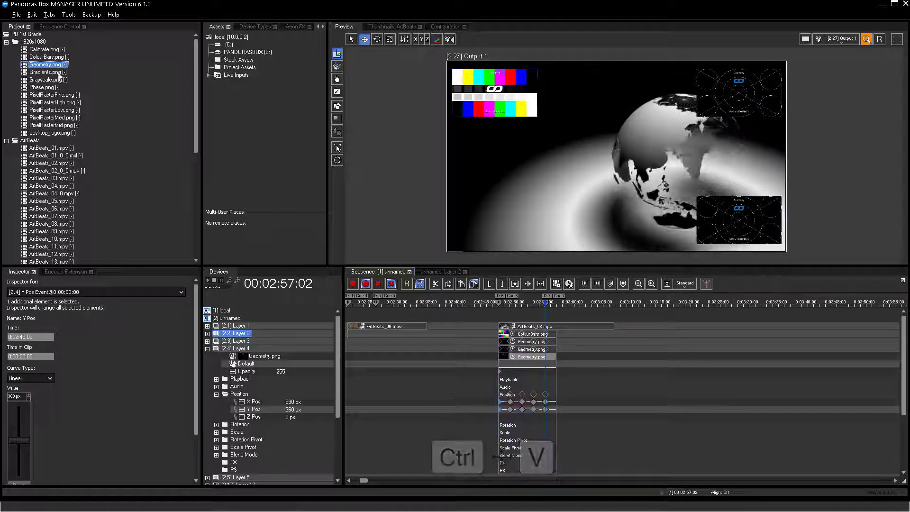
drag(513, 352, 528, 361)
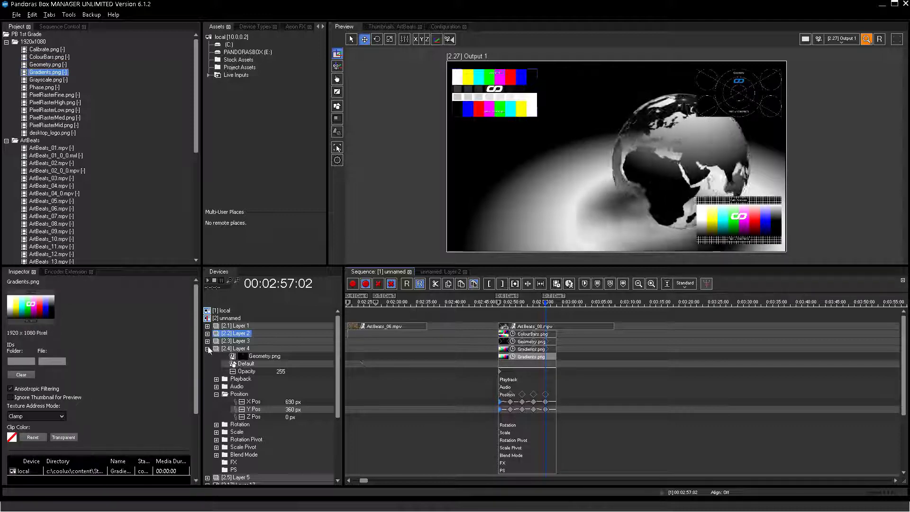
click(207, 349)
Duplicate the clip onto Layer 5 at X -690 px bottom-left with Grayscale.png, and play cue 6 to 7 to check.
click(534, 355)
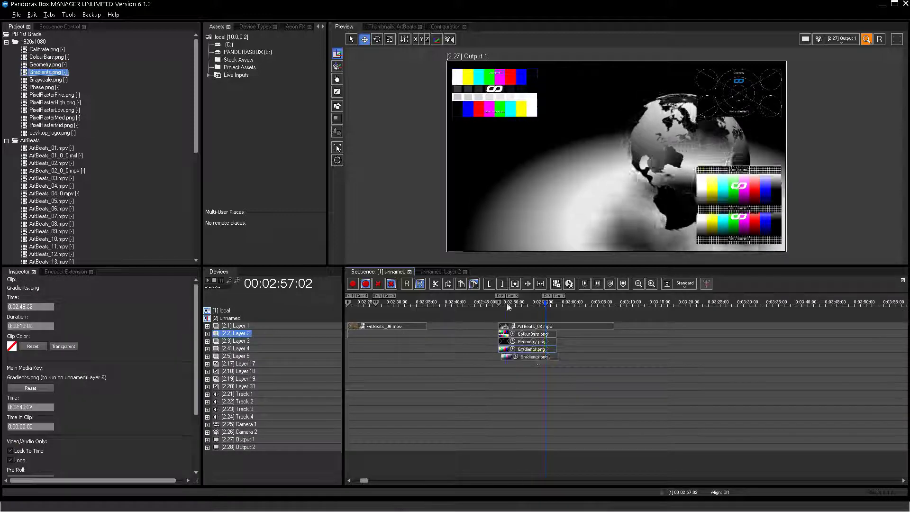
drag(506, 303, 497, 303)
drag(517, 357, 514, 360)
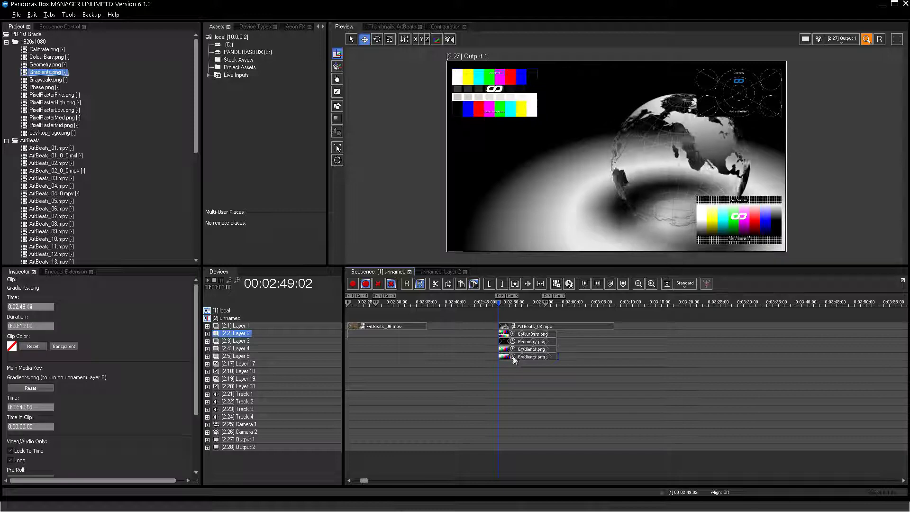
click(207, 356)
click(504, 426)
drag(595, 436, 498, 408)
key(space)
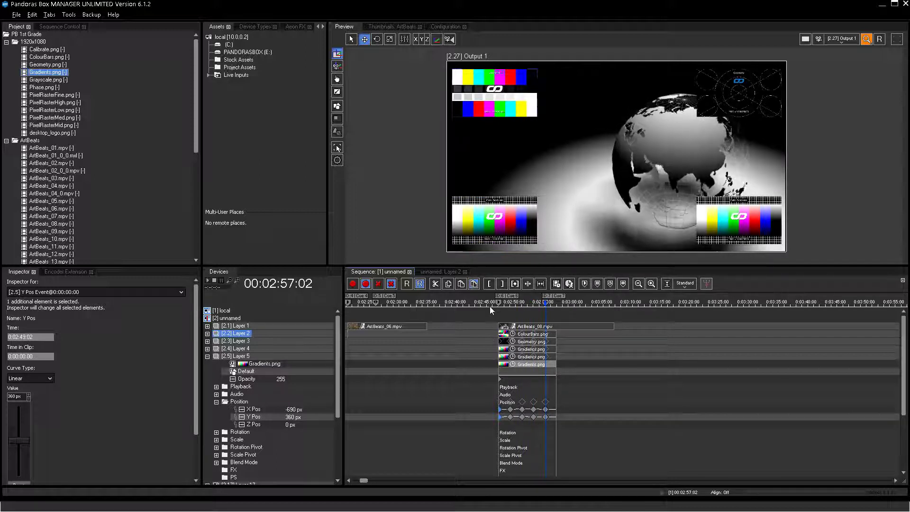
drag(47, 80, 530, 364)
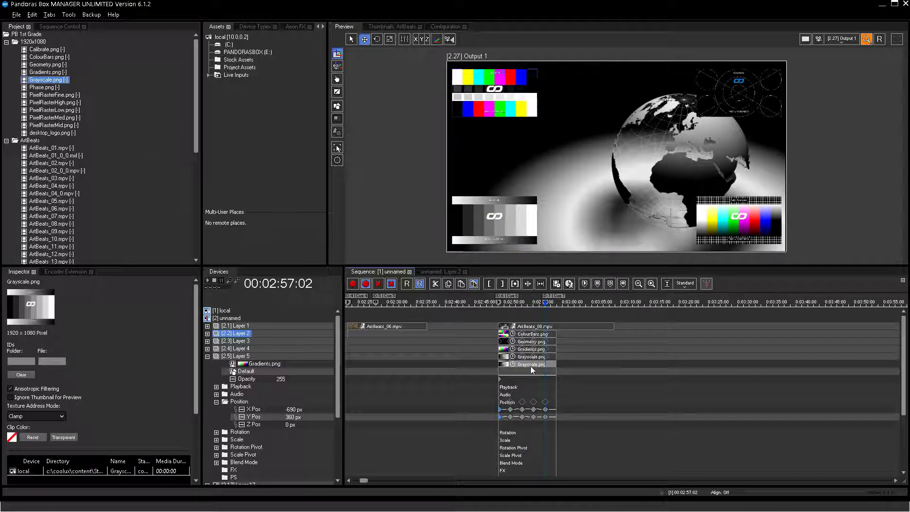
click(490, 300)
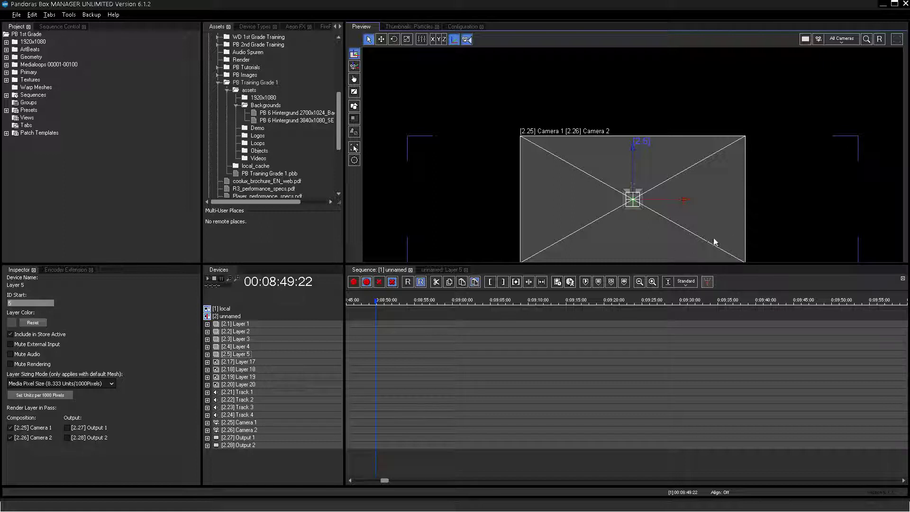
Orbit the 3D preview to view the camera, then open Camera 1's parameter tab (Perspective, Z Pos -2000 px).
drag(726, 220, 702, 183)
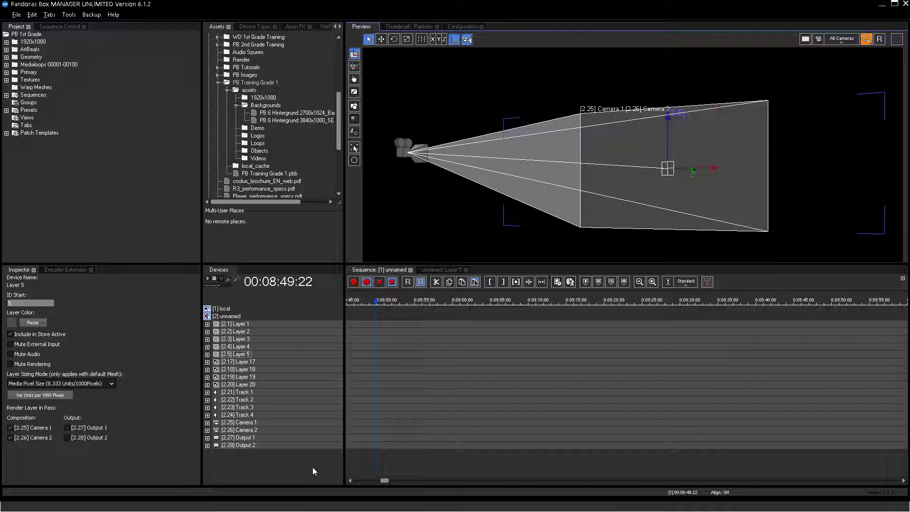
click(247, 423)
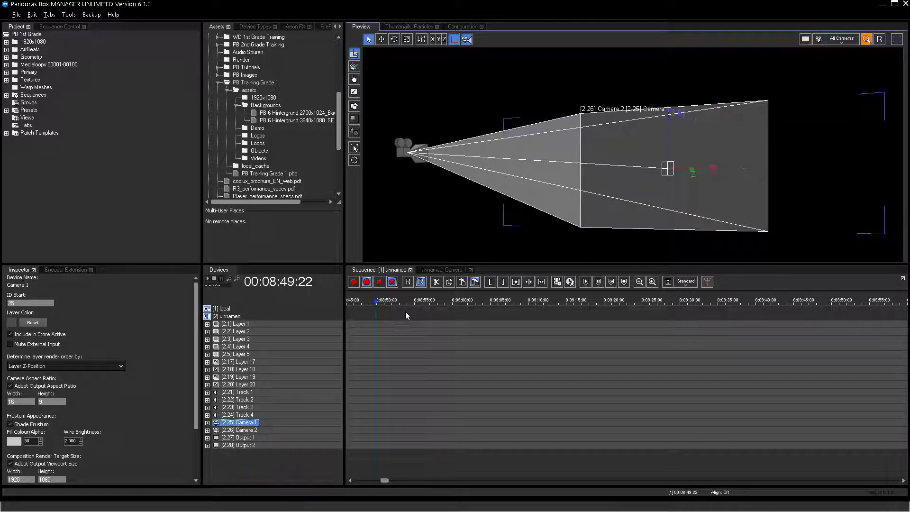
click(435, 269)
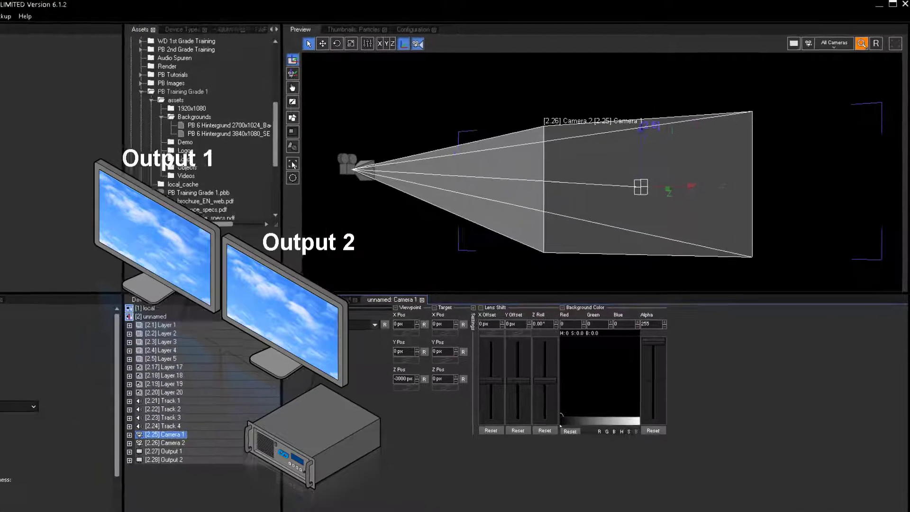
click(829, 46)
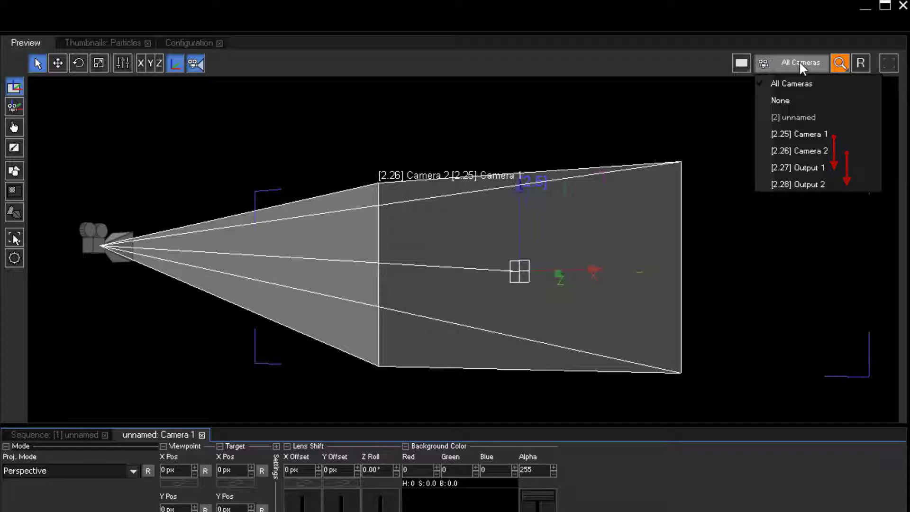
click(615, 497)
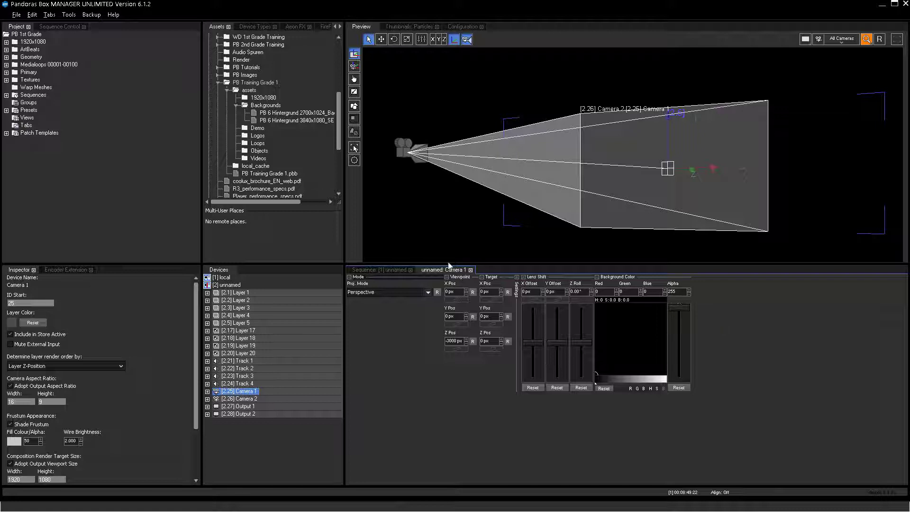
Go back to the sequence timeline and open the PB Training Grade 1 asset folder.
click(386, 271)
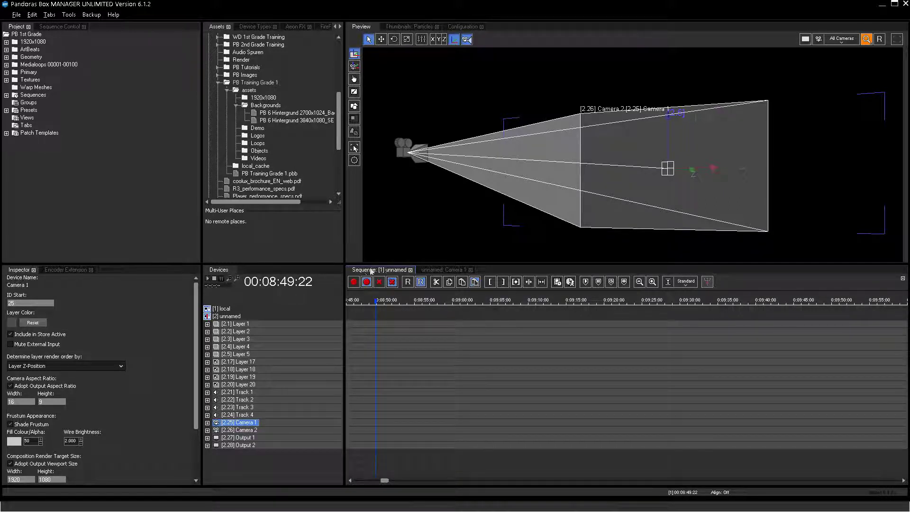
click(265, 83)
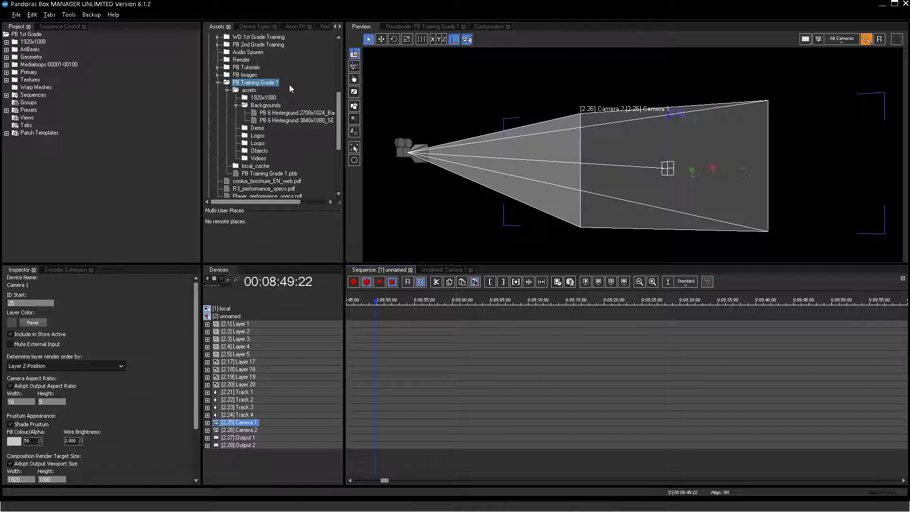
Add the 3840x1080 background image as a Layer 17 clip, then select Camera 1's device properties.
click(287, 121)
drag(284, 121, 46, 160)
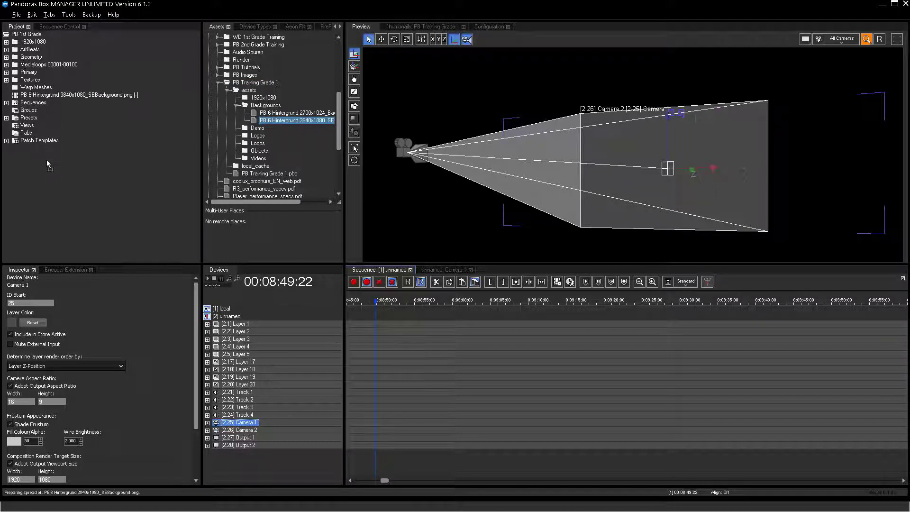
click(70, 95)
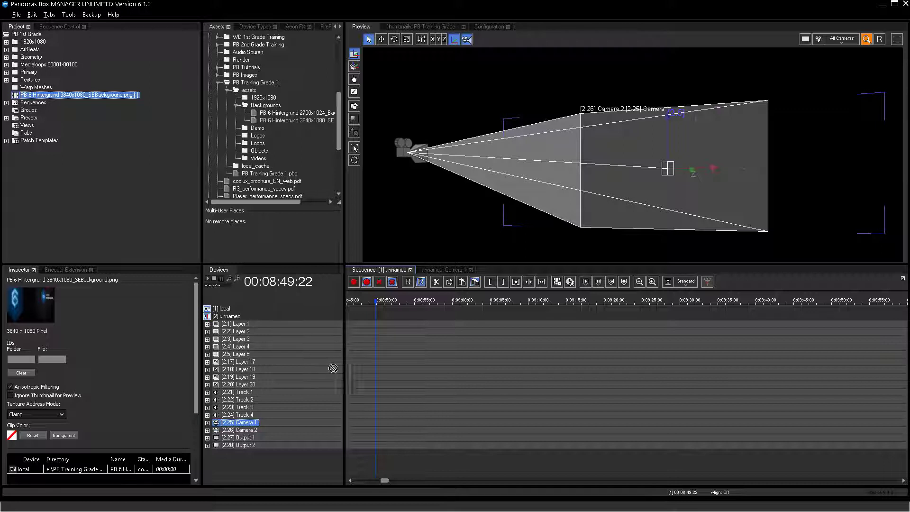
drag(337, 369, 398, 362)
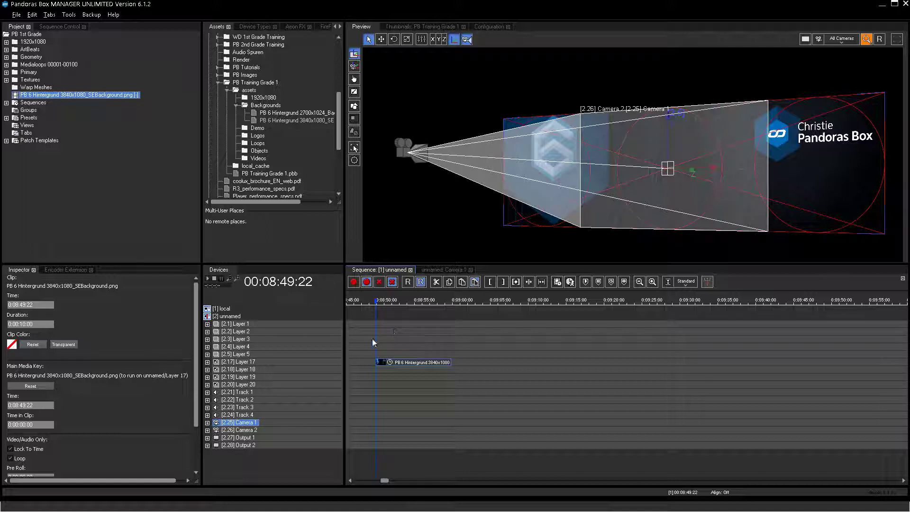
click(240, 422)
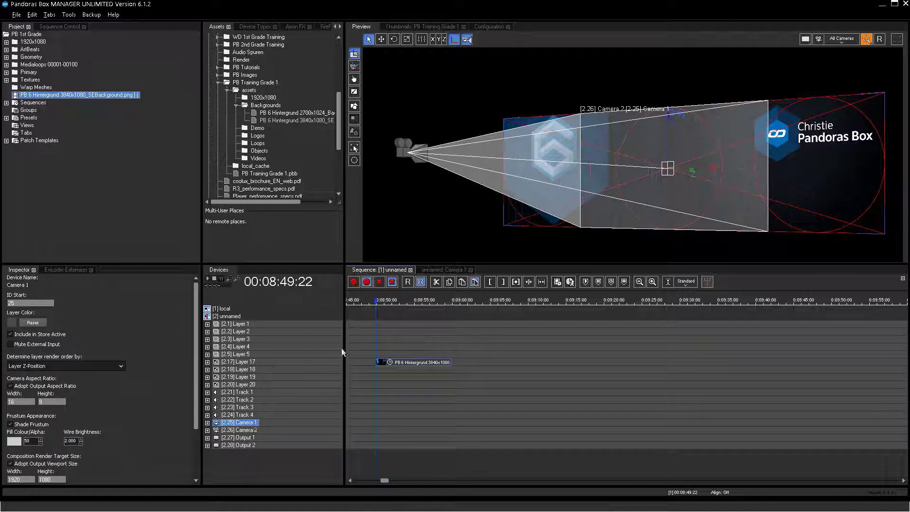
Set Camera 1's Lens Shift X Offset to 965 px.
click(448, 269)
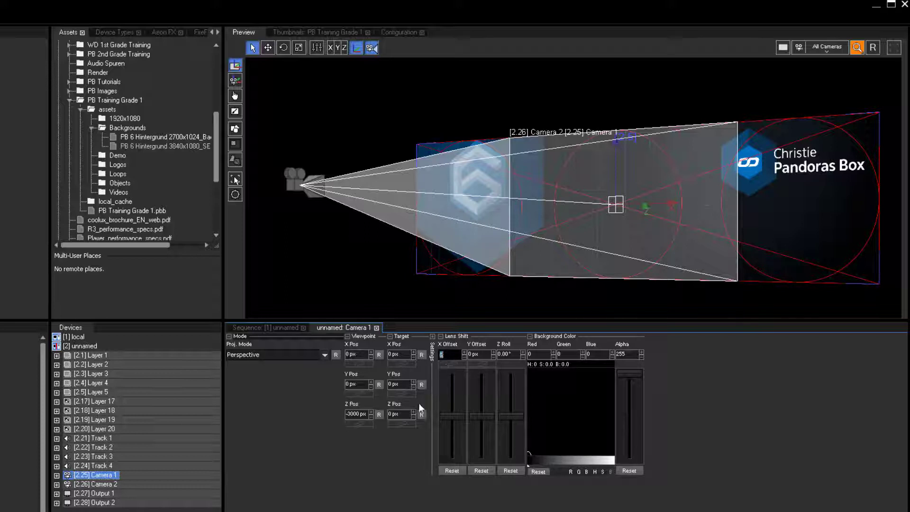
text(1920/24)
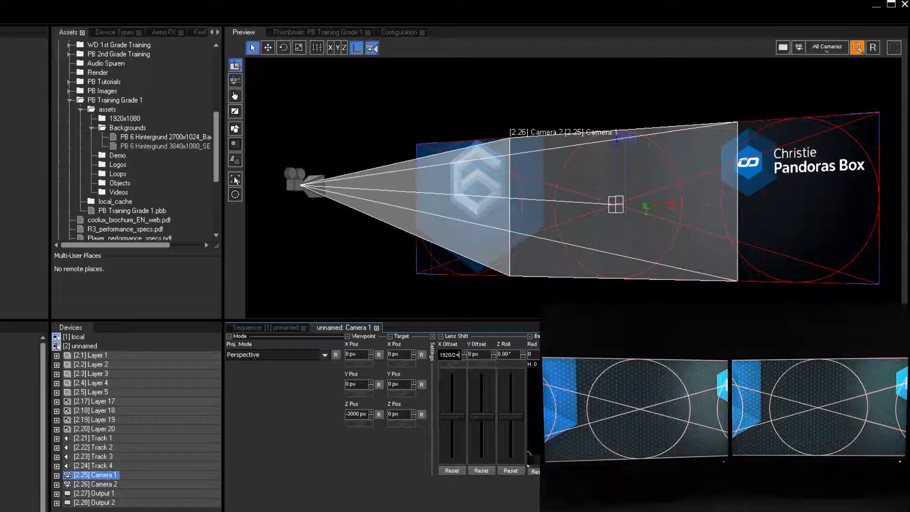
text(0)
key(Return)
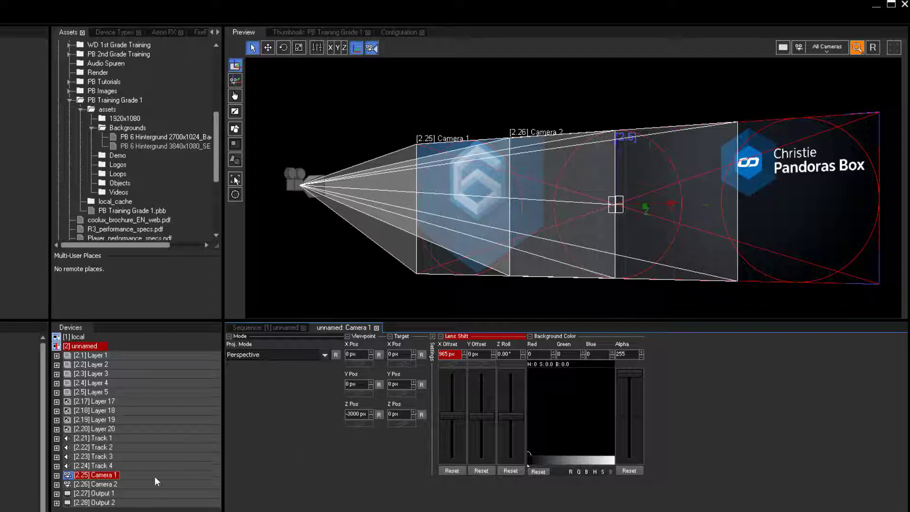
Set Camera 2's Lens Shift X Offset to -965 px.
click(112, 485)
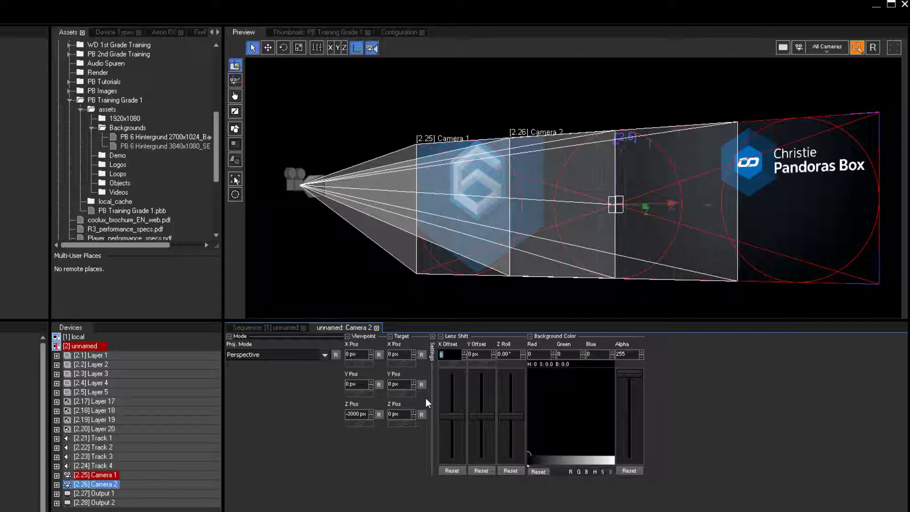
text(-96)
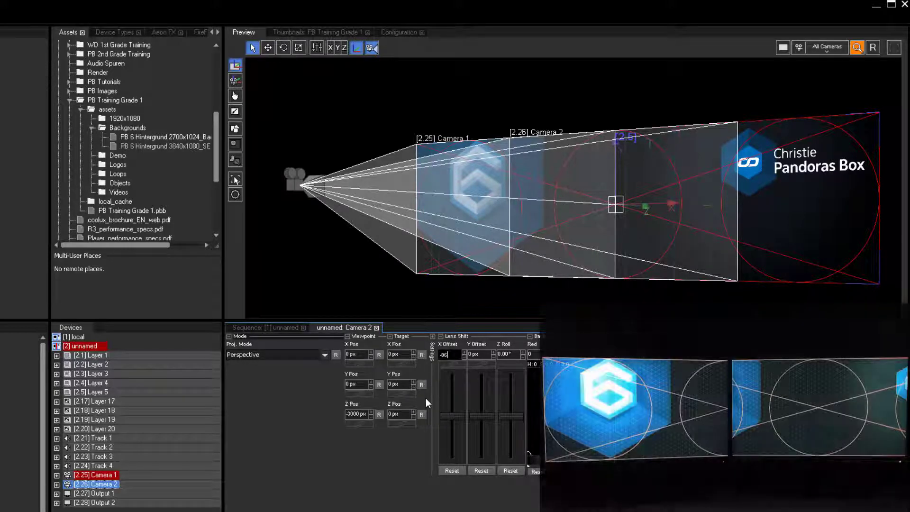
text(5)
key(Return)
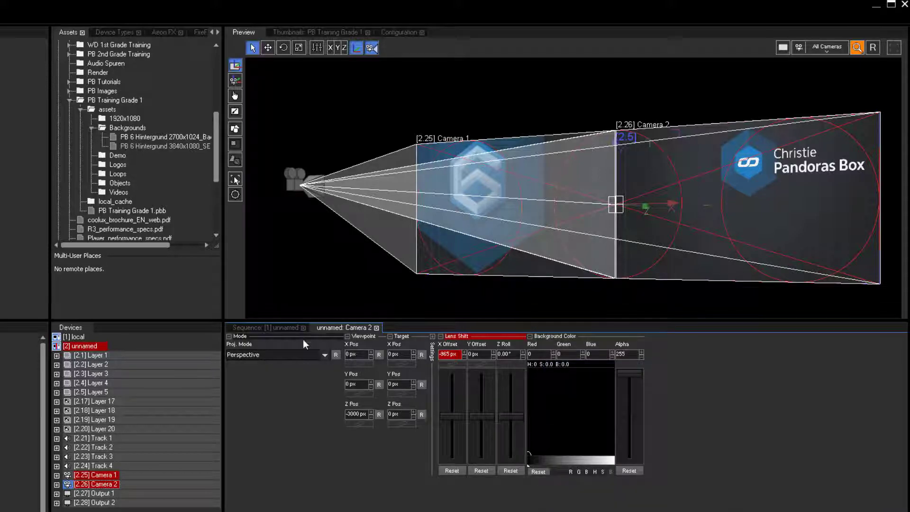
Reset all unstored camera changes, move to 08:50:23, and edit Camera 1 and Camera 2 together.
click(287, 328)
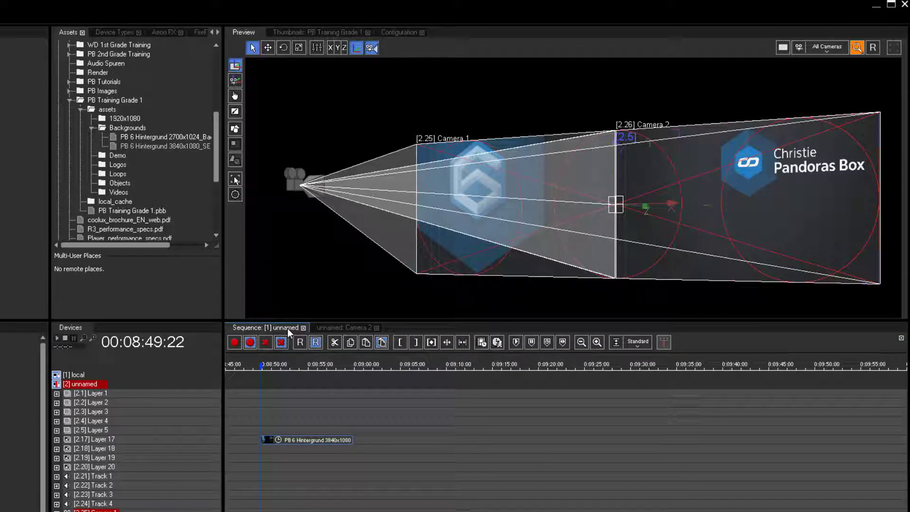
click(311, 343)
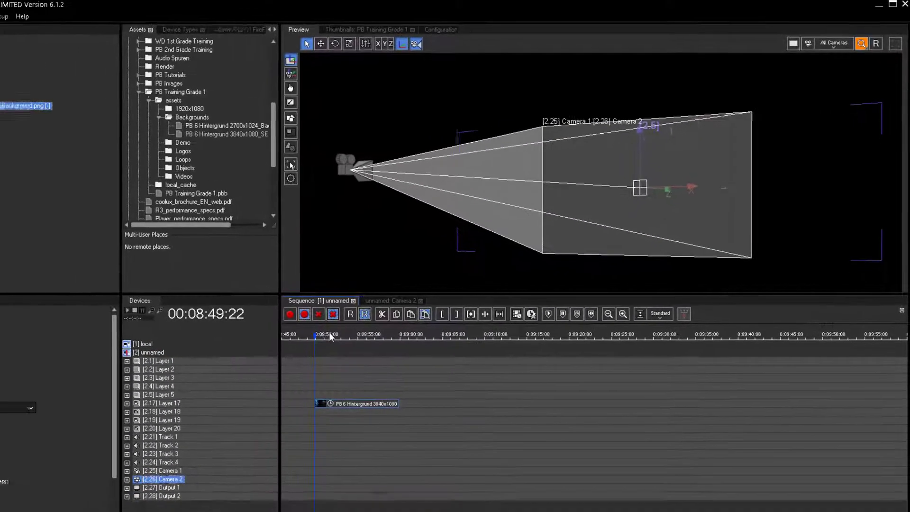
drag(280, 365, 278, 367)
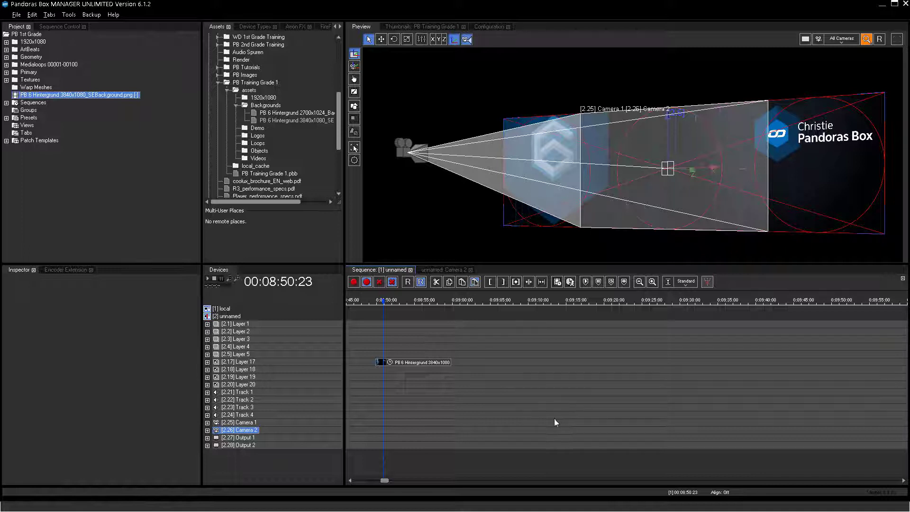
shift+click(252, 424)
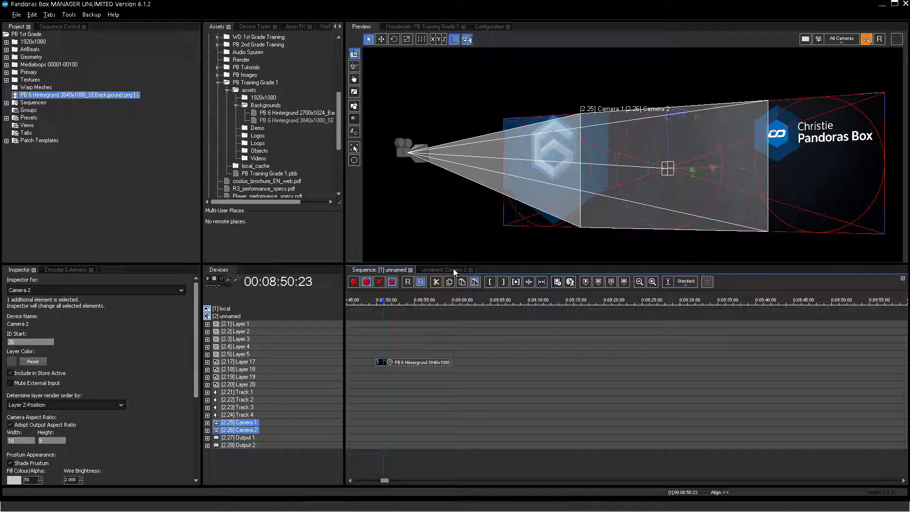
click(297, 186)
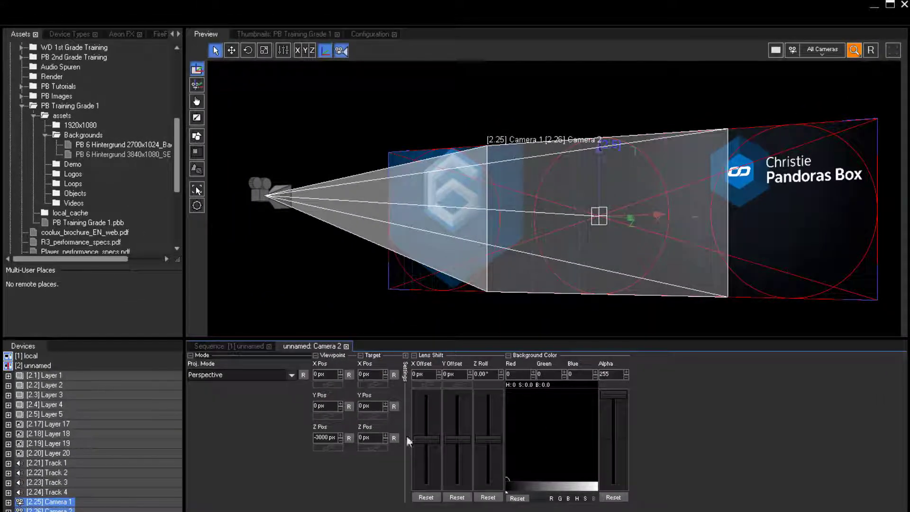
Jog both cameras' Lens Shift X Offset to -808 px so the frames sit nearly side by side.
drag(422, 441, 438, 295)
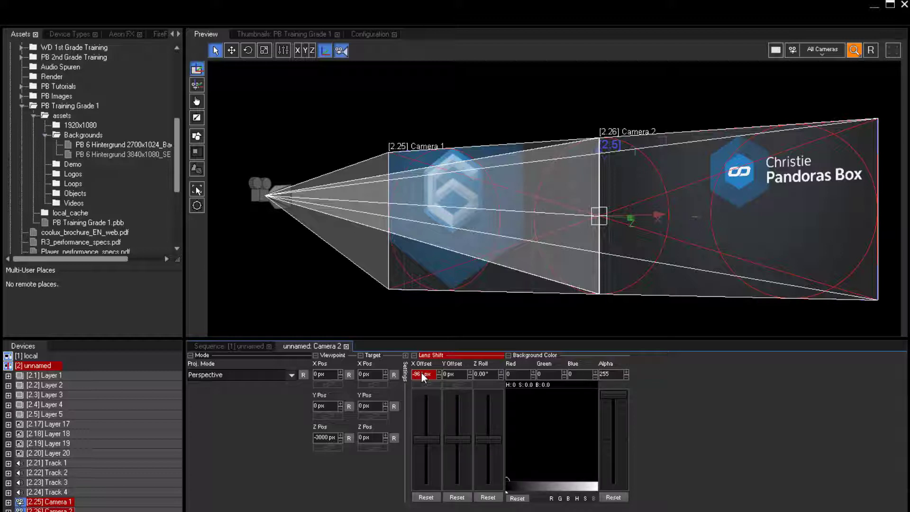
drag(423, 377, 425, 368)
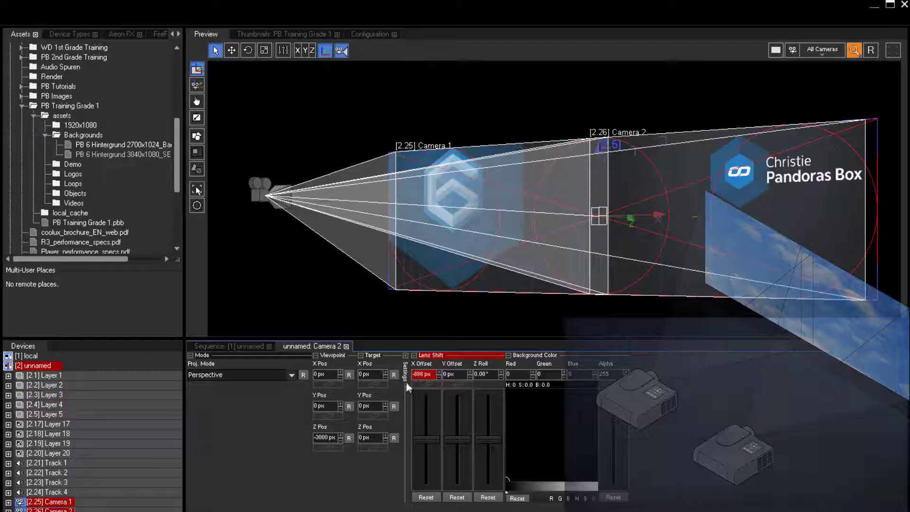
click(255, 349)
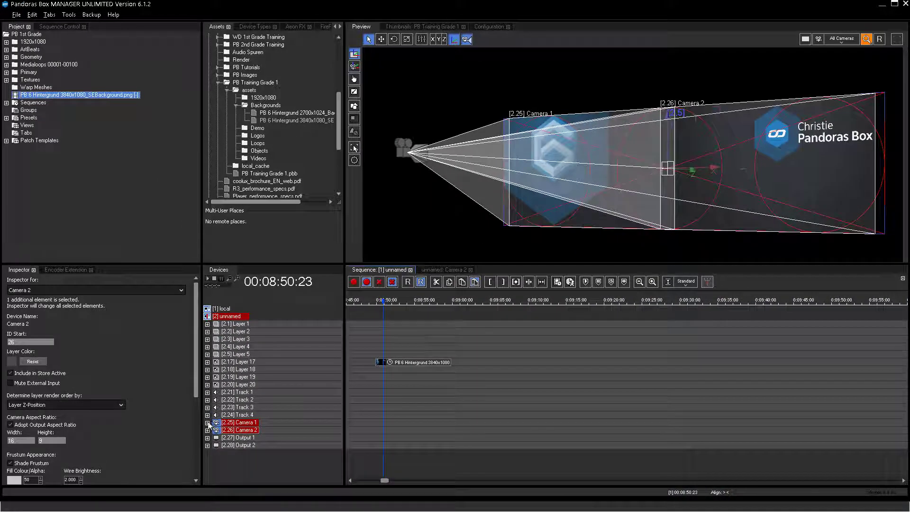
Expand Camera 1 and Camera 2 parameters and store their lens shift values with Store Active.
click(207, 423)
click(207, 445)
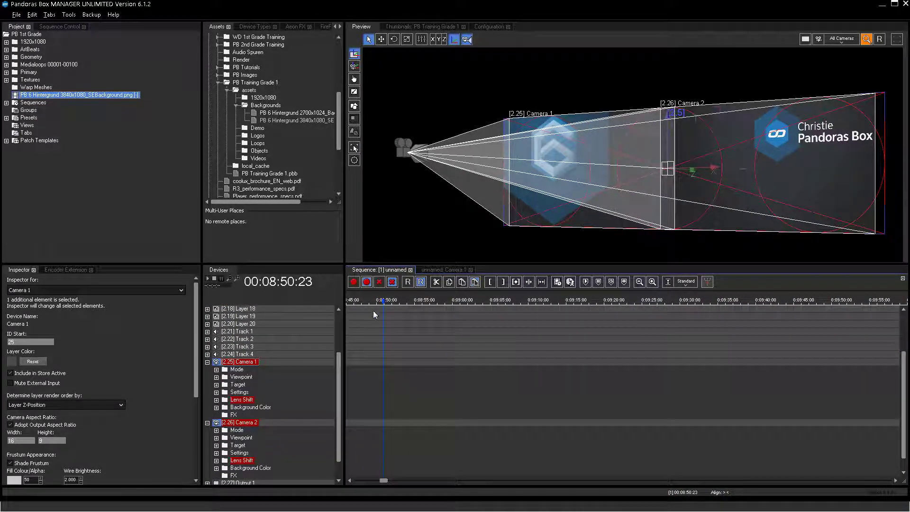
click(353, 282)
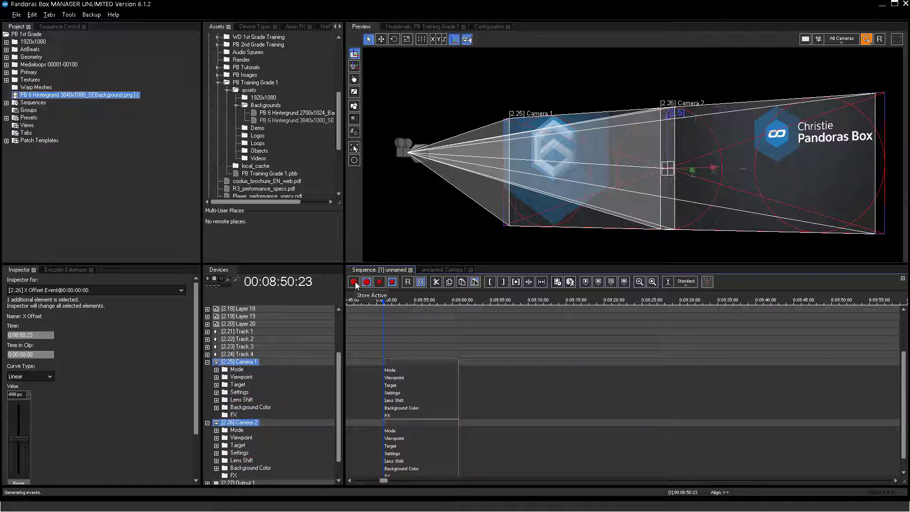
scroll(365, 398, down, 1)
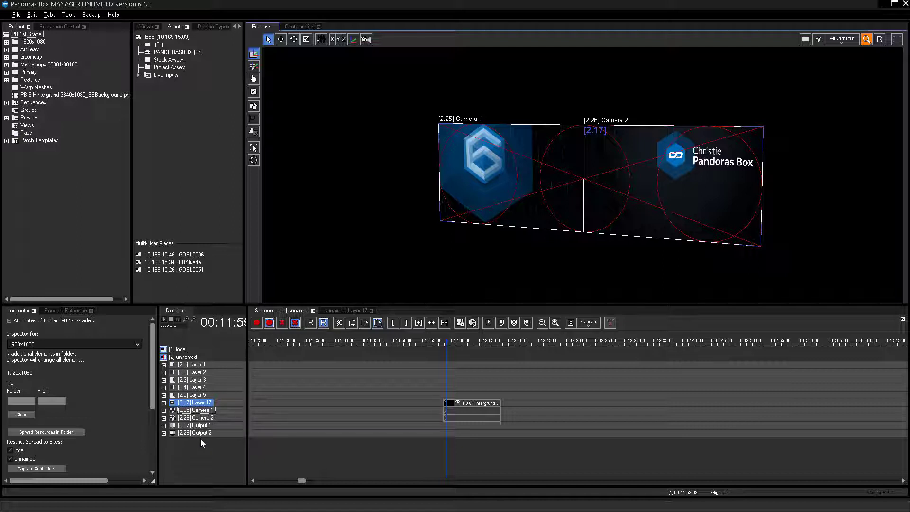
Preview through [2.27] Output 1 zoomed to fit, then switch the preview to [2.28] Output 2.
click(844, 36)
click(848, 102)
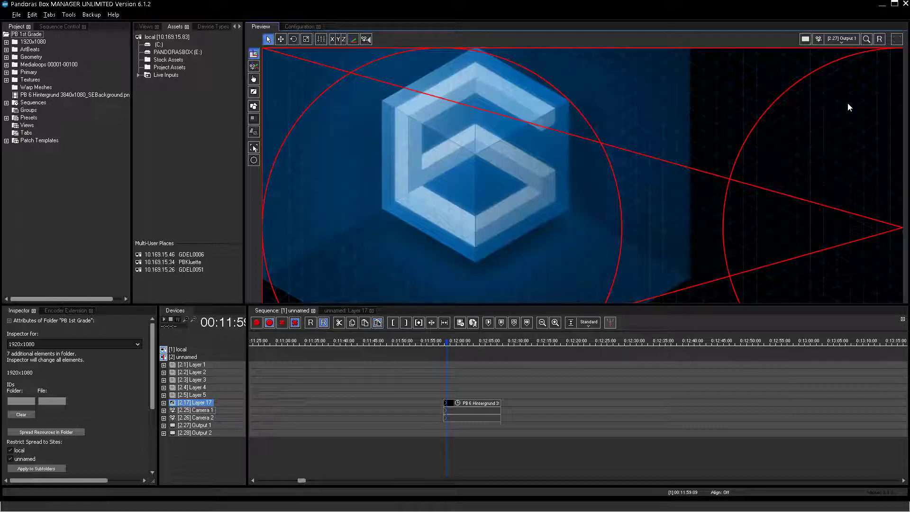
scroll(731, 178, down, 3)
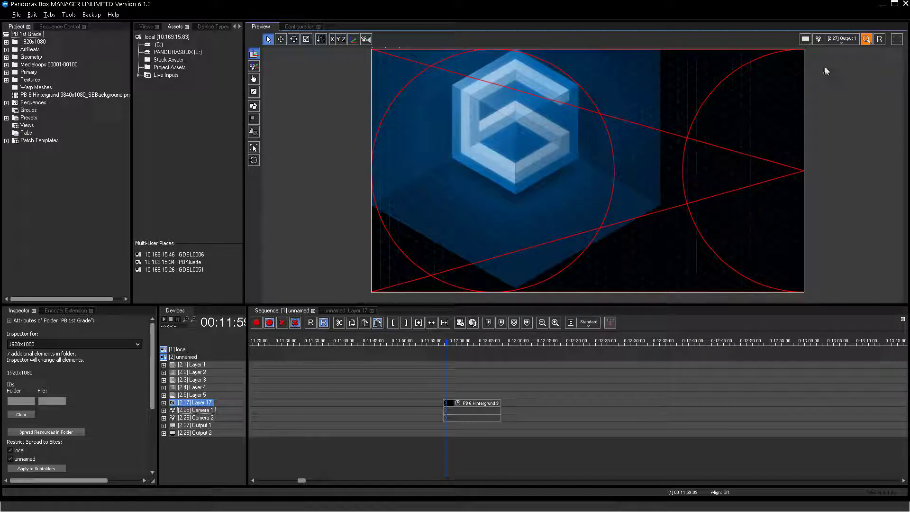
click(841, 41)
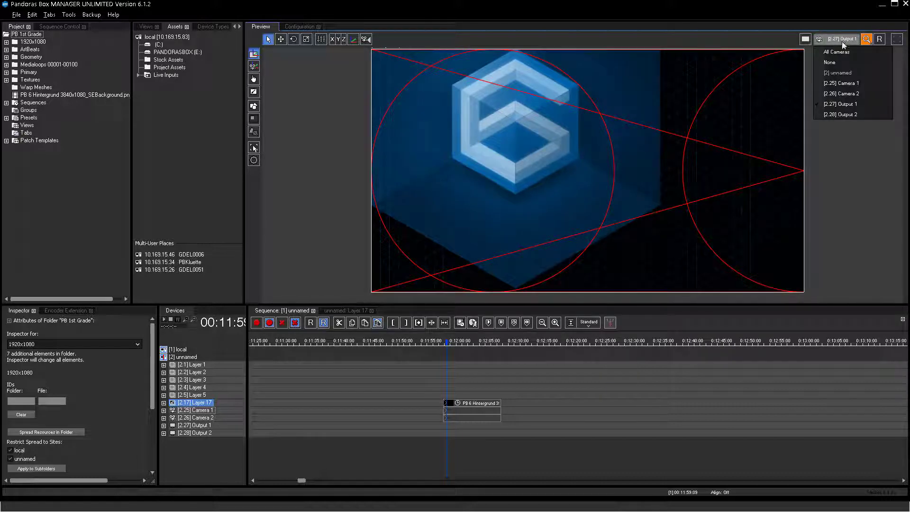
click(842, 114)
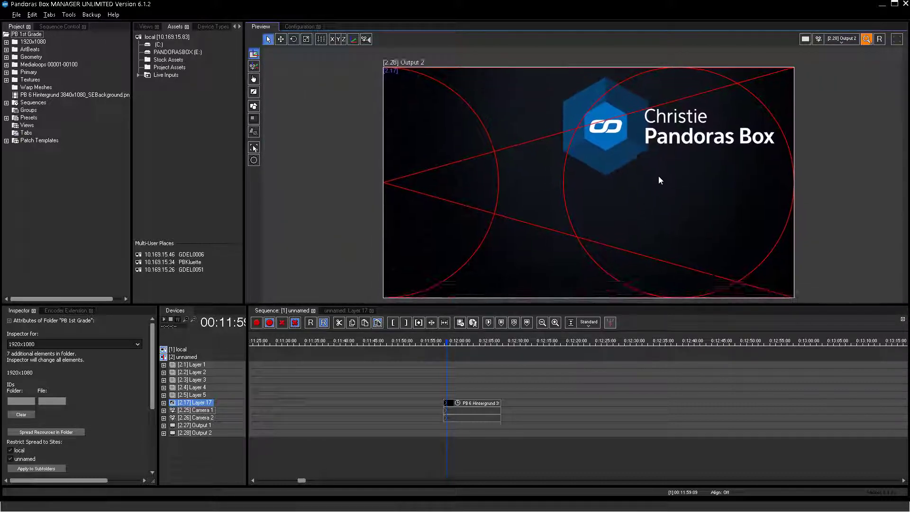
Split the preview into two side-by-side panes, Output 1 on the left and Output 2 on the right.
click(806, 39)
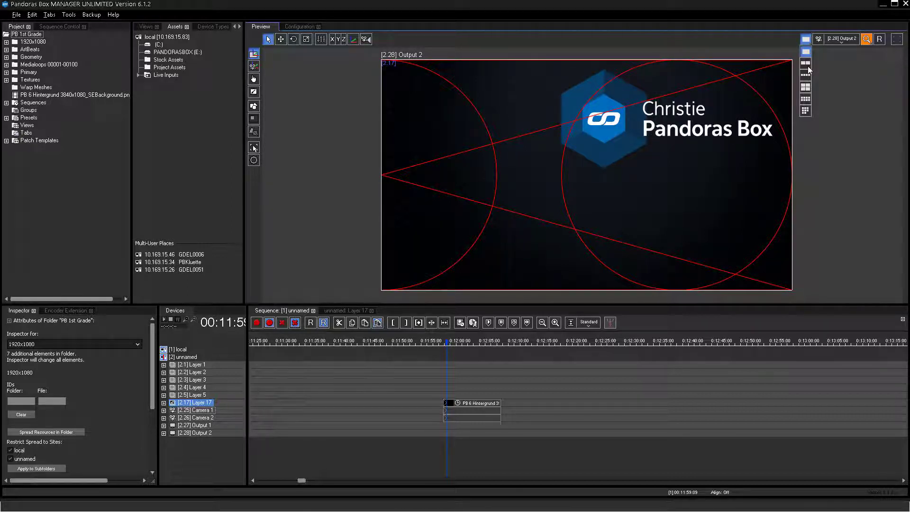
click(808, 68)
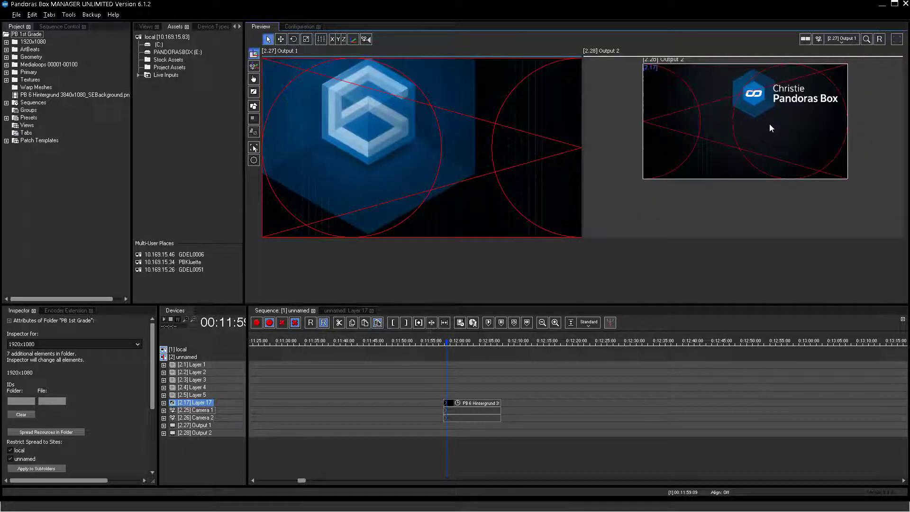
click(784, 76)
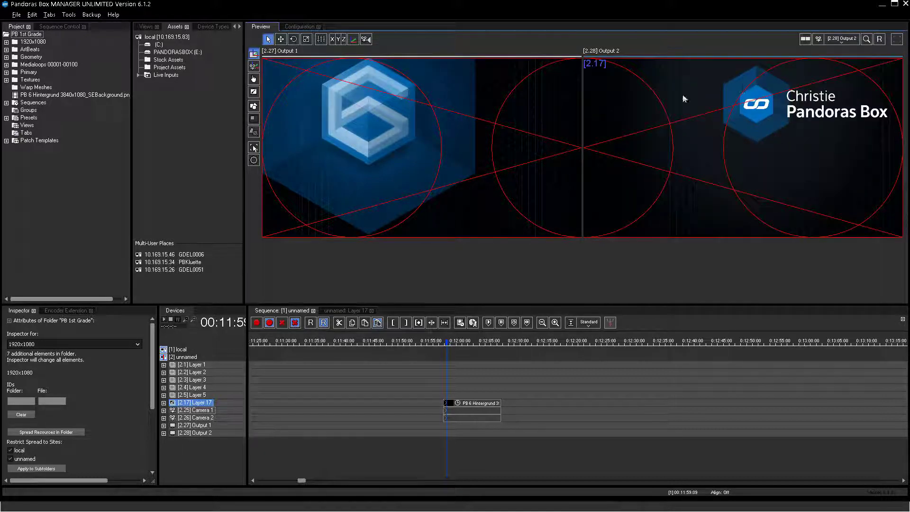
click(538, 121)
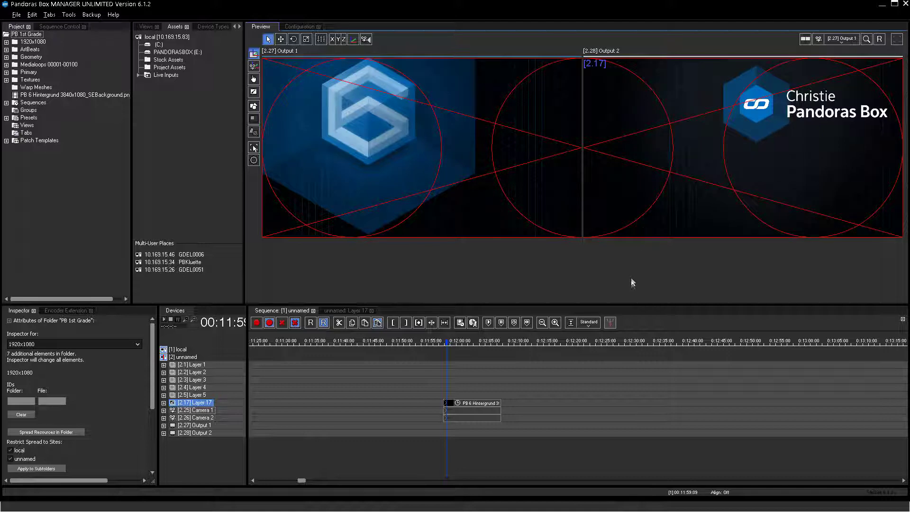
Set the right pane to All Cameras with frustums shown, deselect Layer 17, and zoom in.
click(833, 55)
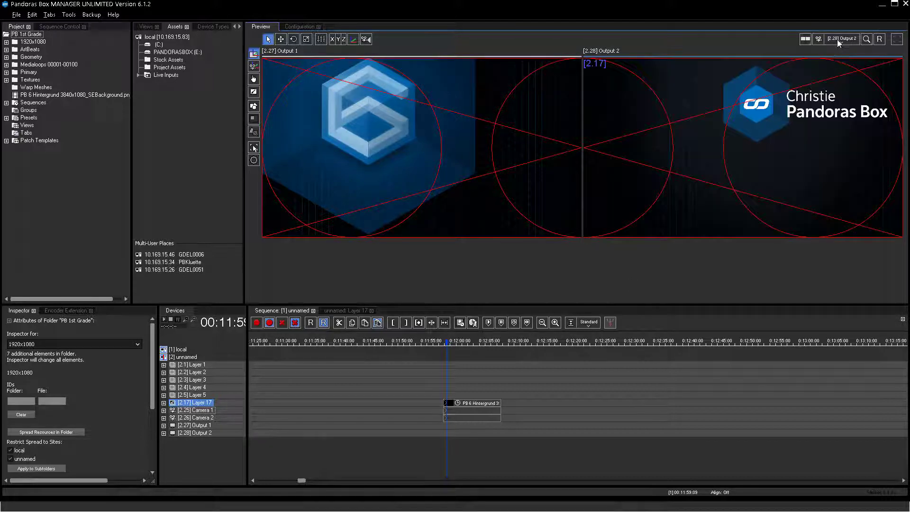
click(836, 39)
click(837, 52)
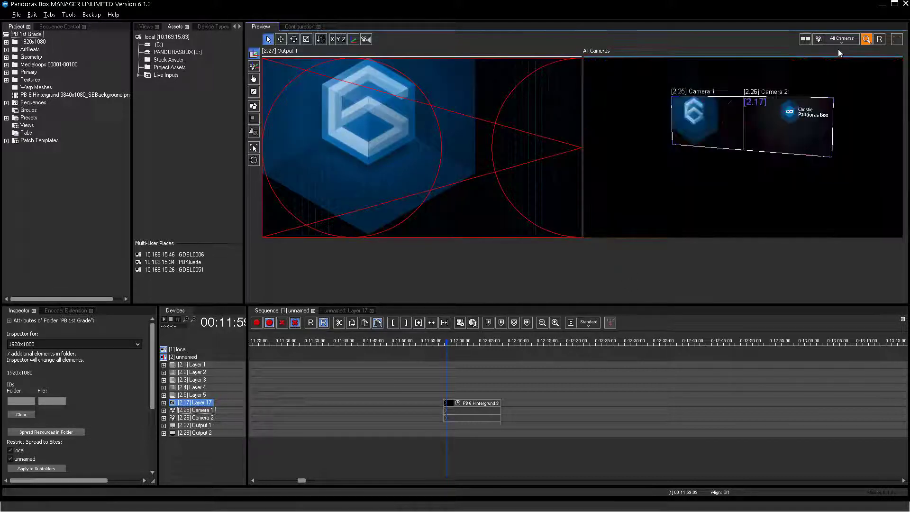
click(366, 40)
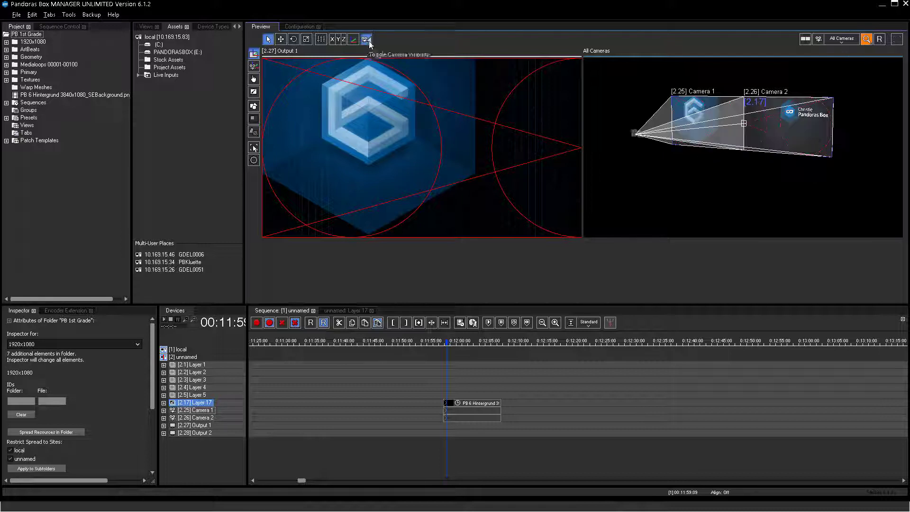
click(760, 168)
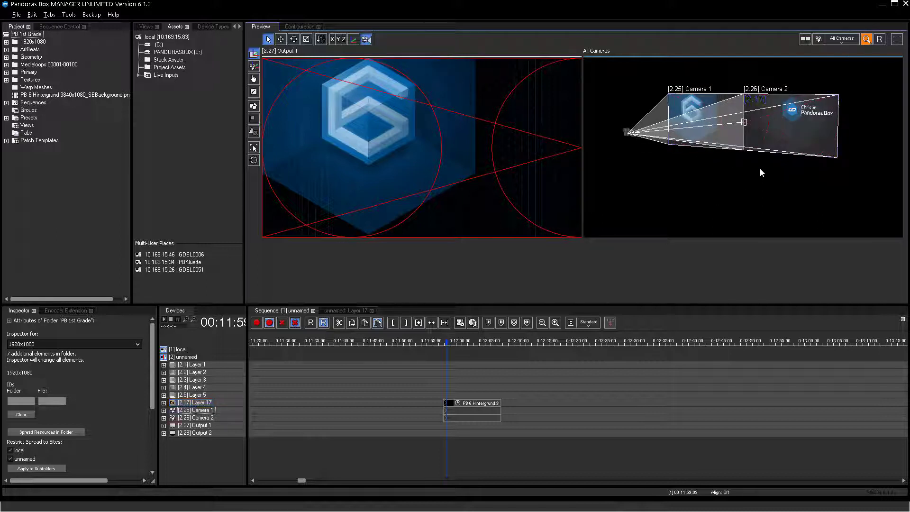
scroll(760, 168, up, 3)
Rotate the All Cameras 3D view, then select [2.27] Output 1 in the Devices list.
drag(768, 152, 753, 236)
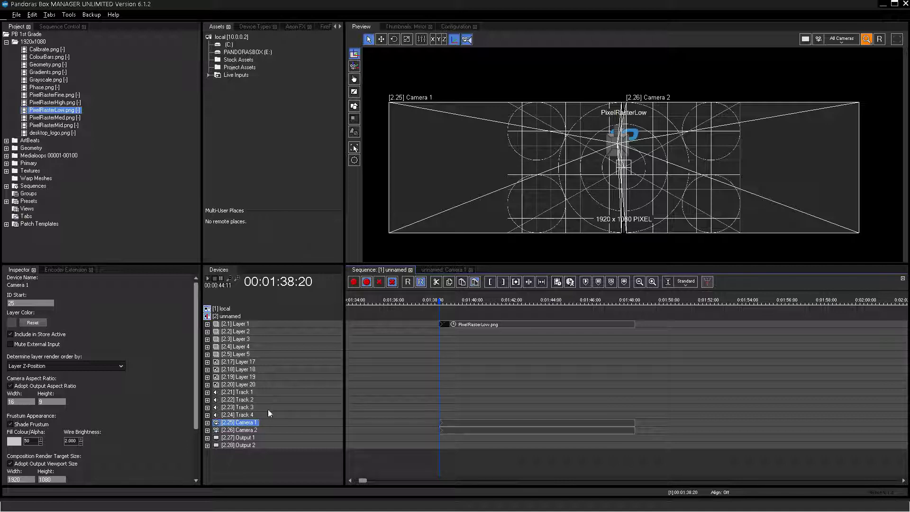
click(246, 438)
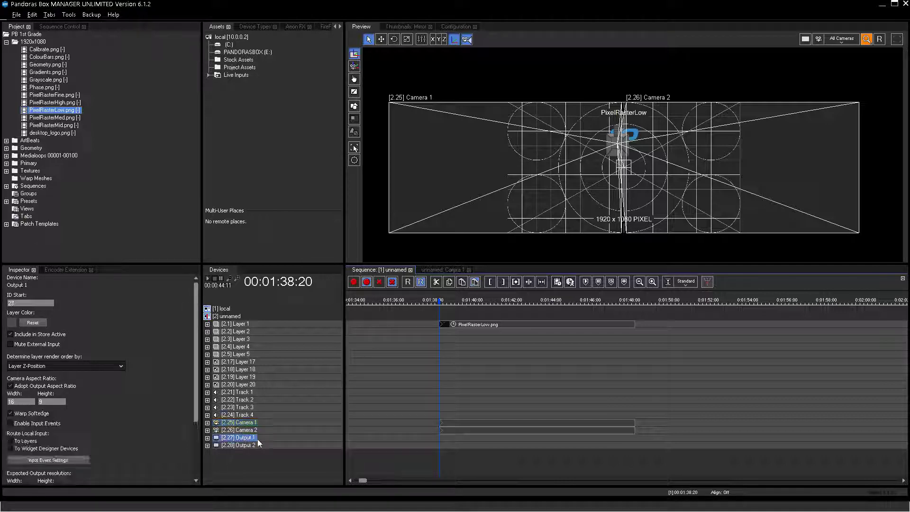
Show only [2.27] Output 1 in the preview from its device tab.
click(458, 269)
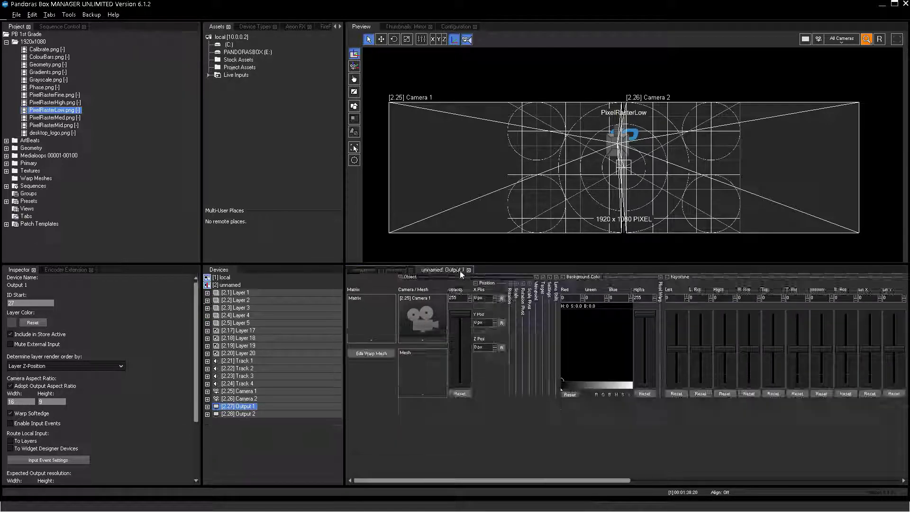
click(844, 41)
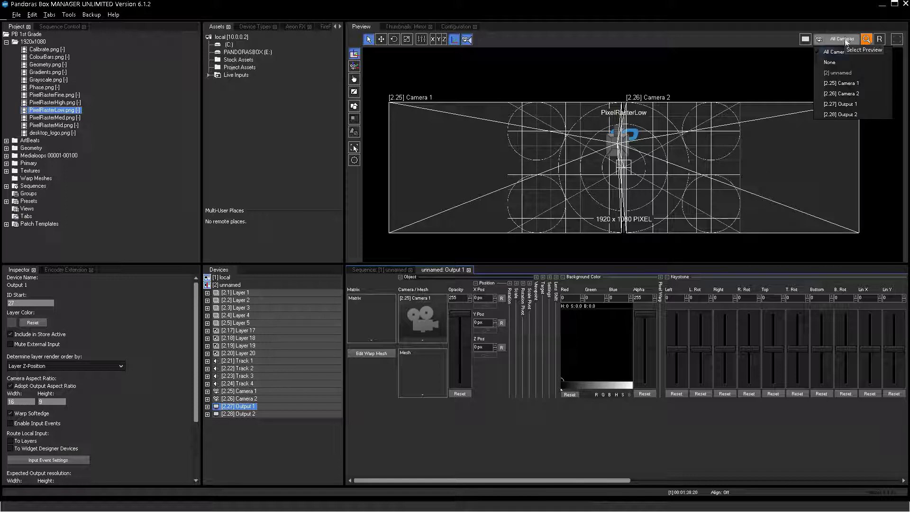
click(845, 105)
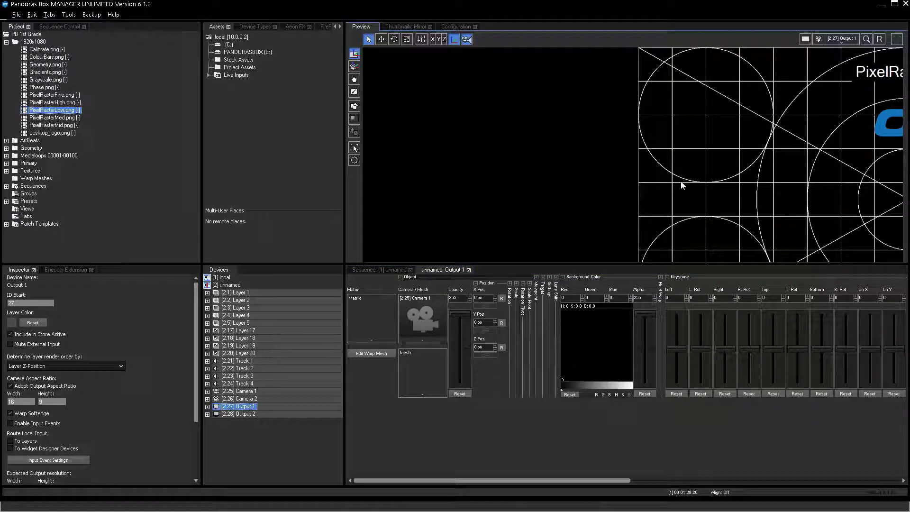
scroll(681, 183, down, 5)
drag(676, 192, 682, 152)
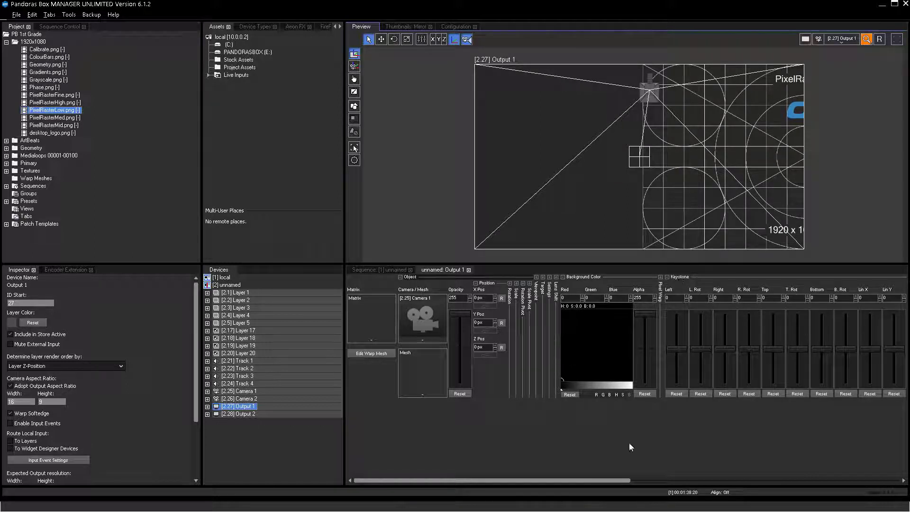
drag(611, 480, 695, 465)
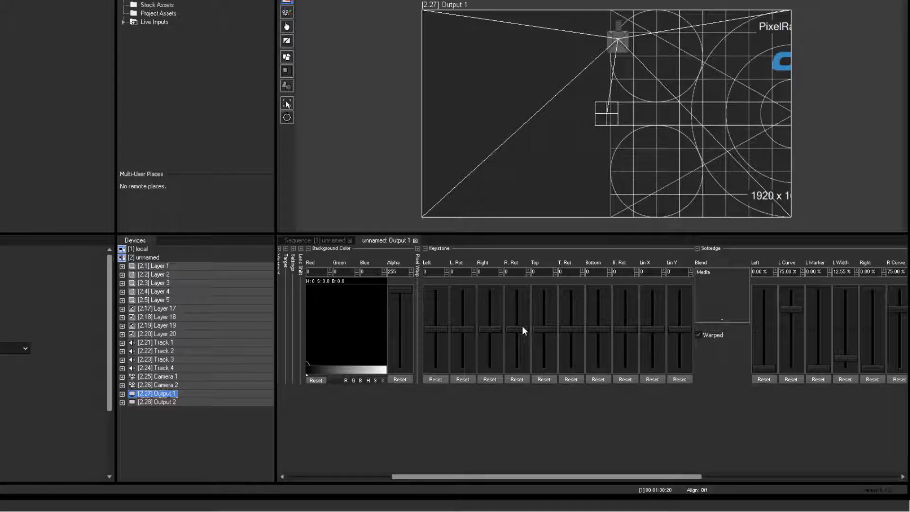
Try right and top rotation keystones, reset them, then apply a linear X keystone shift.
drag(522, 327, 530, 330)
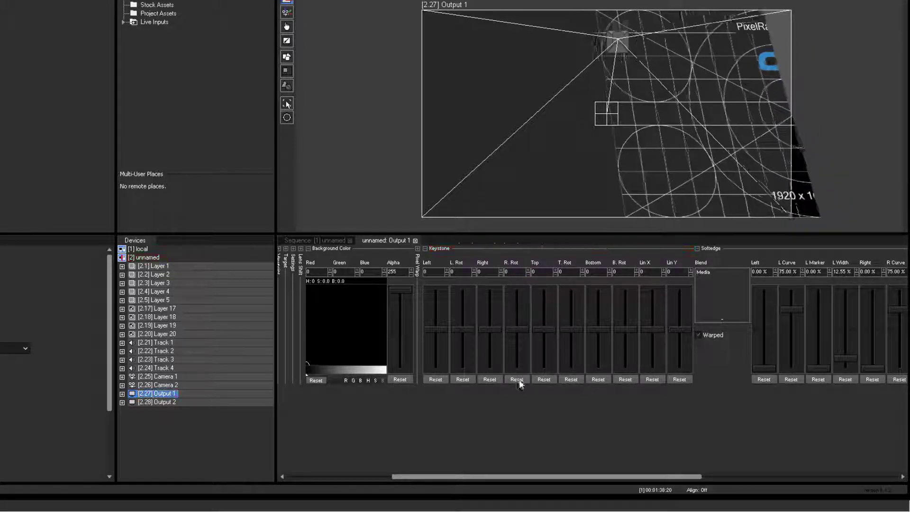
drag(569, 328, 570, 371)
click(571, 379)
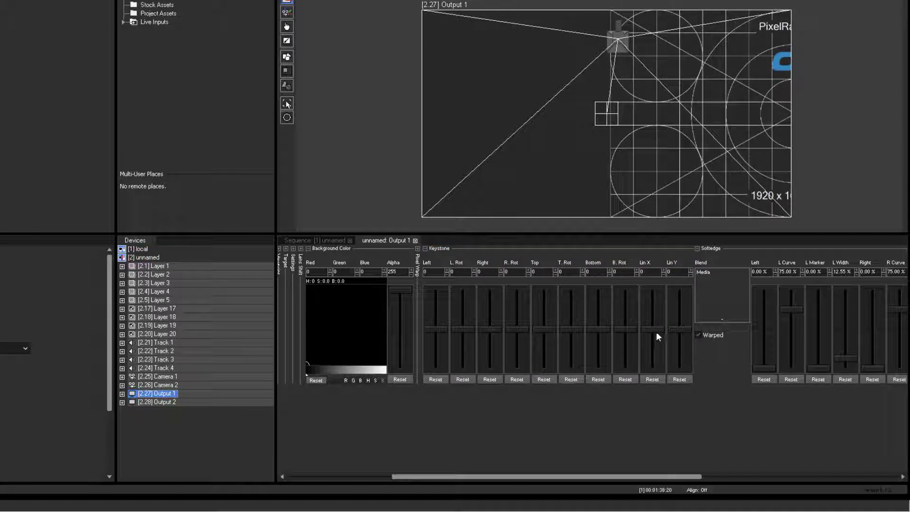
mouse_move(656, 331)
mouse_down()
mouse_move(666, 320)
mouse_move(660, 348)
mouse_up()
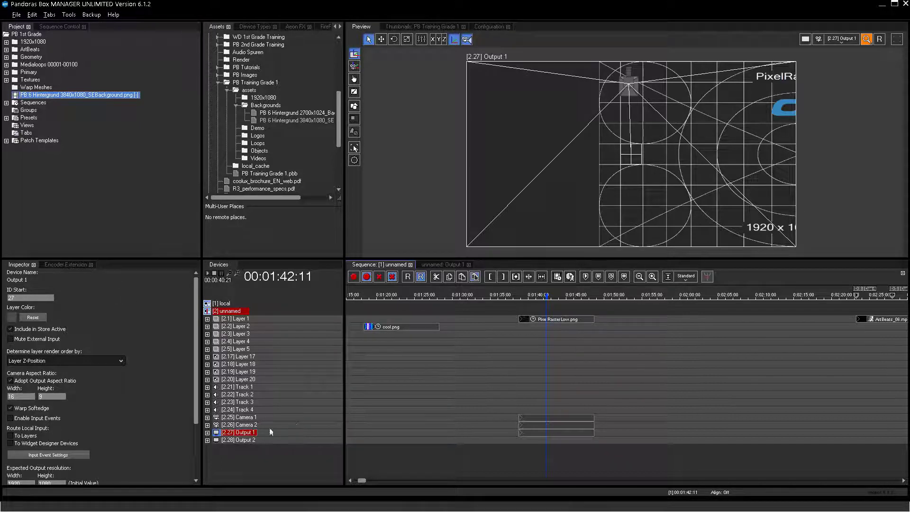
Keyframe Output 1's Lin X keystone (-14170) at 00:01:40:20, then expand its Keystone folder.
click(207, 432)
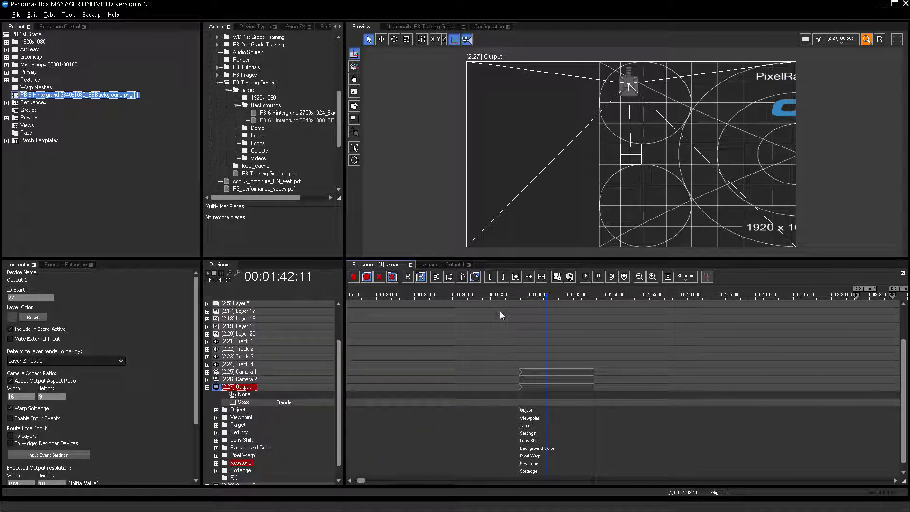
click(541, 294)
click(534, 296)
click(354, 277)
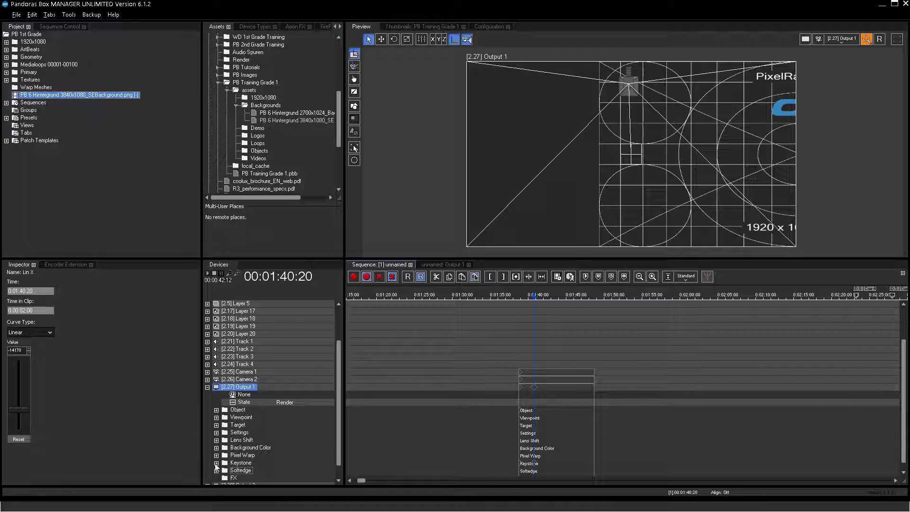
click(215, 462)
scroll(462, 434, down, 1)
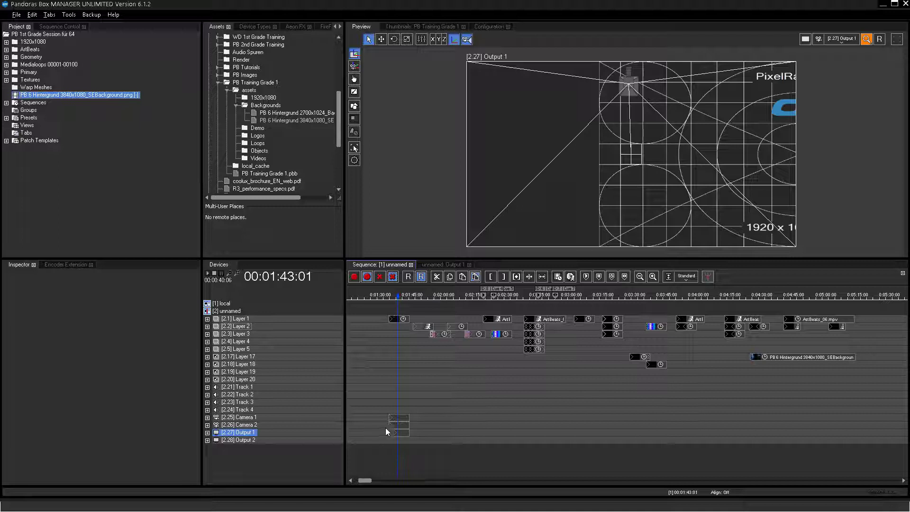
Set the Camera 1 clip duration to 0:03:40:00 and stretch the Camera 2 clip to match.
click(397, 417)
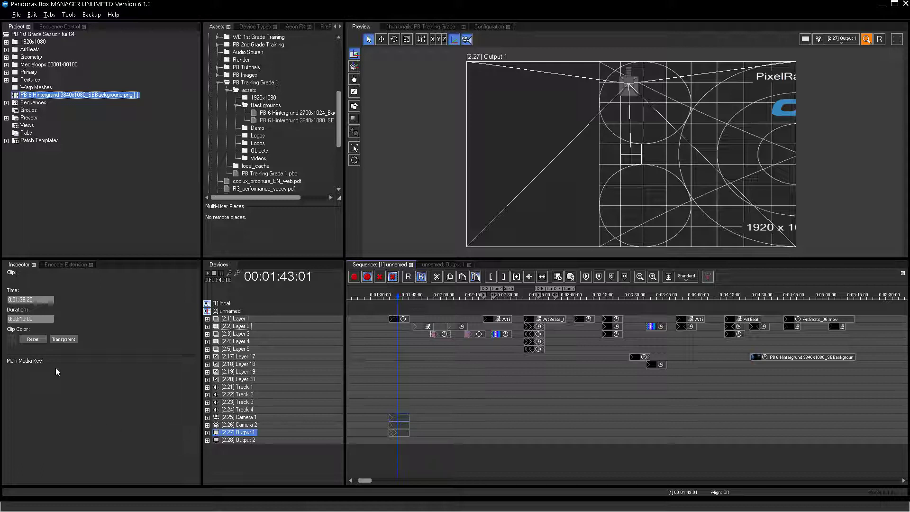
click(18, 320)
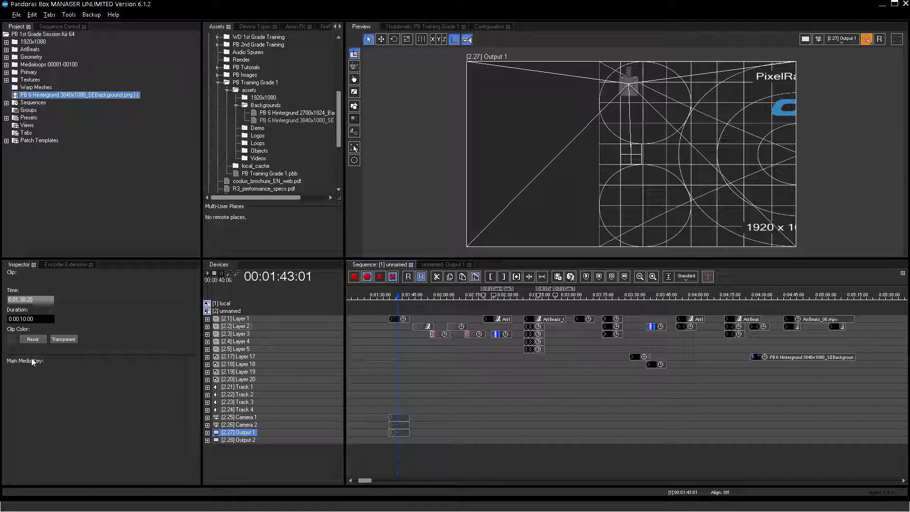
text(3)
key(BackSpace)
text(4)
key(Return)
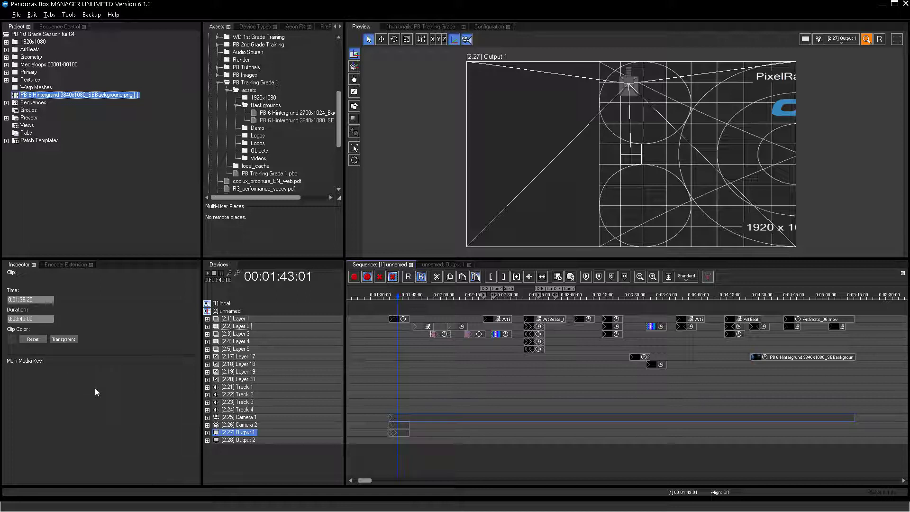
click(408, 425)
drag(408, 426, 855, 442)
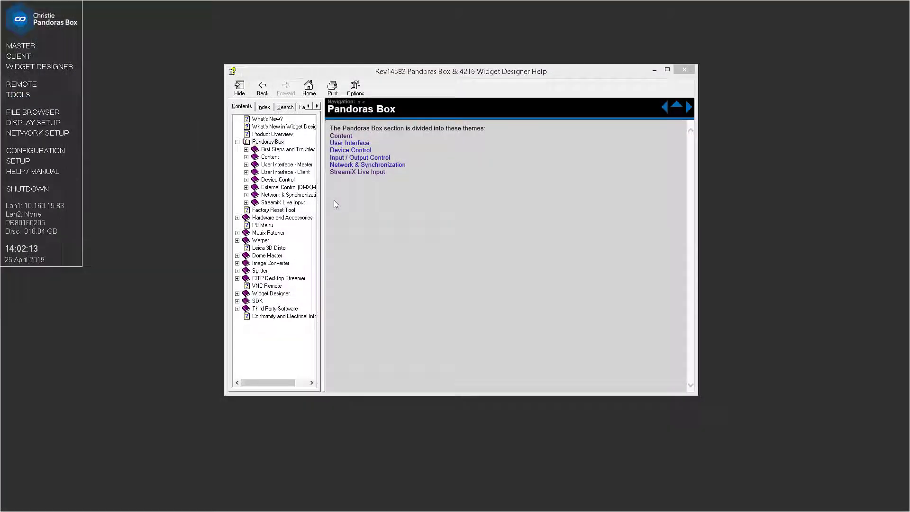
Go from the Content help topic to Display & Content Formats.
click(341, 137)
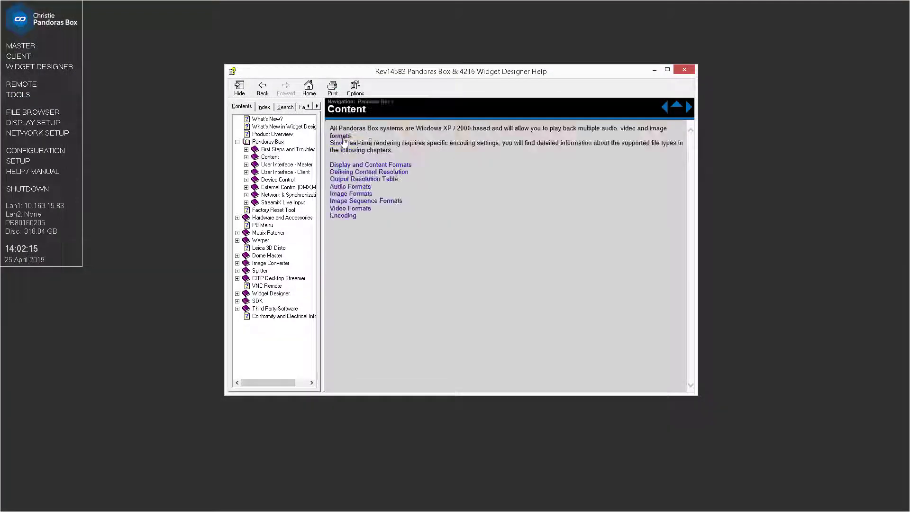
click(388, 164)
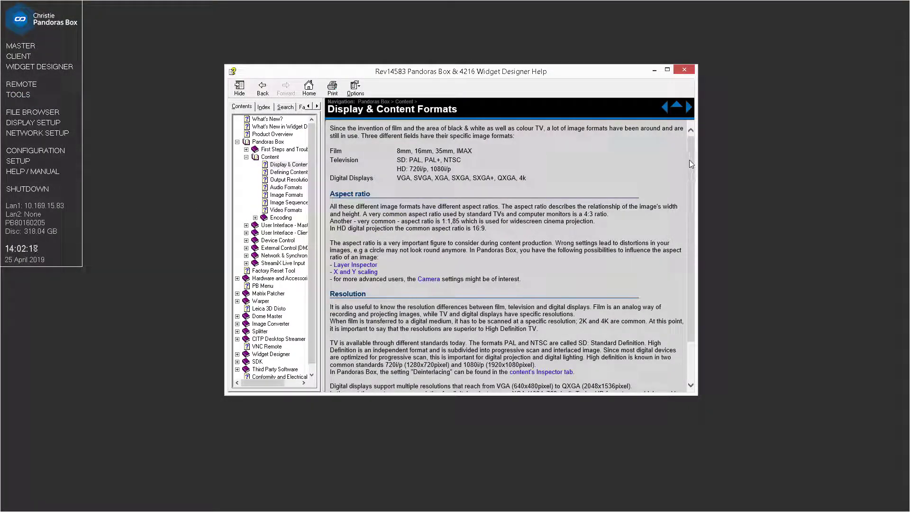
scroll(689, 161, down, 2)
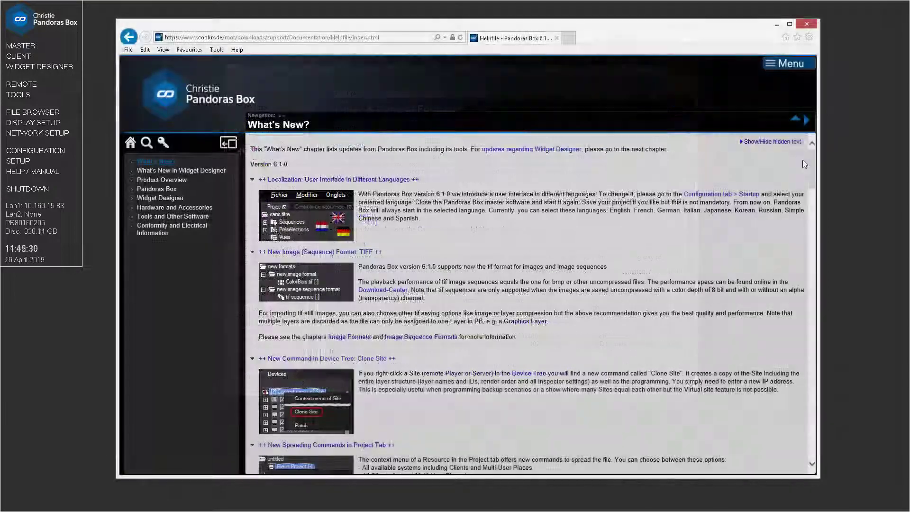
Go back to the coolux Customer Service page and show the Support menu.
drag(808, 164, 800, 142)
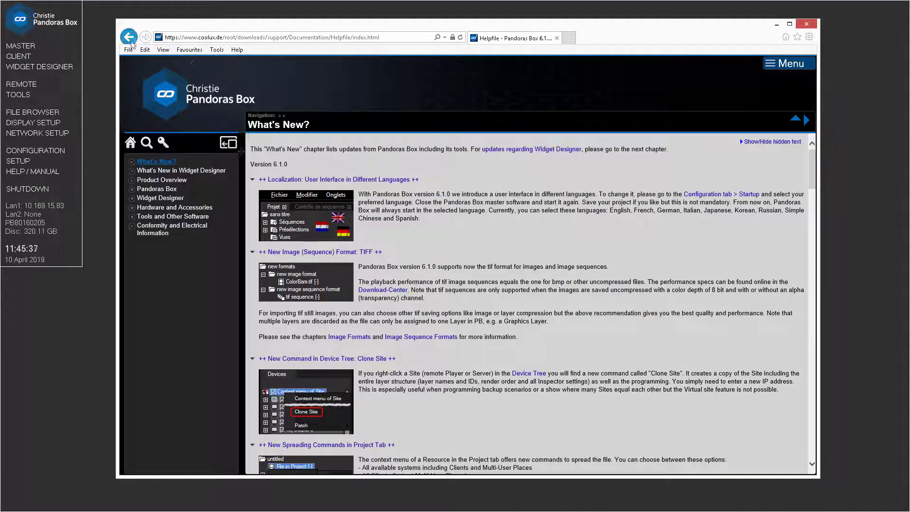
click(128, 36)
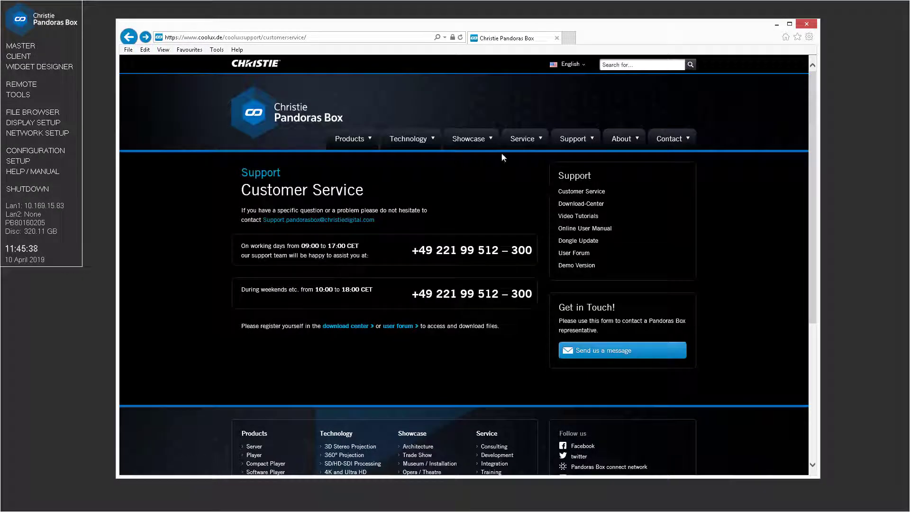
mouse_move(581, 144)
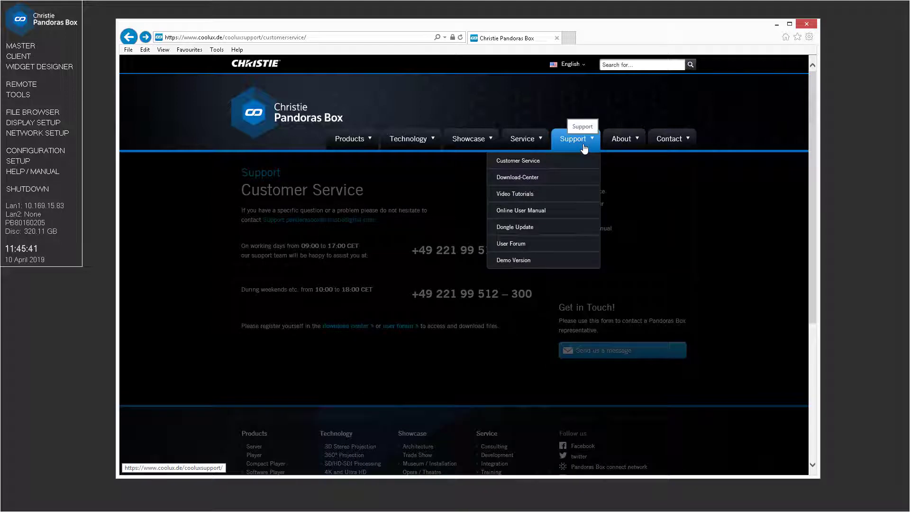
click(530, 248)
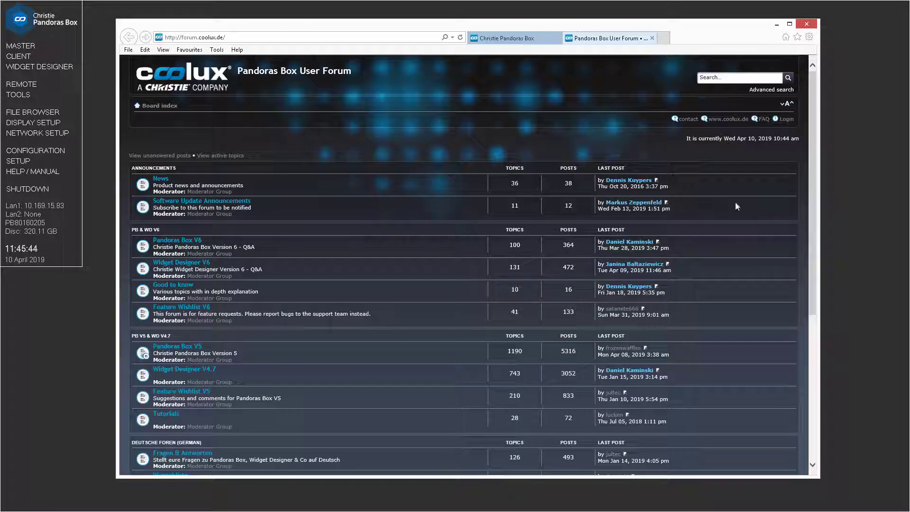
drag(811, 109, 806, 215)
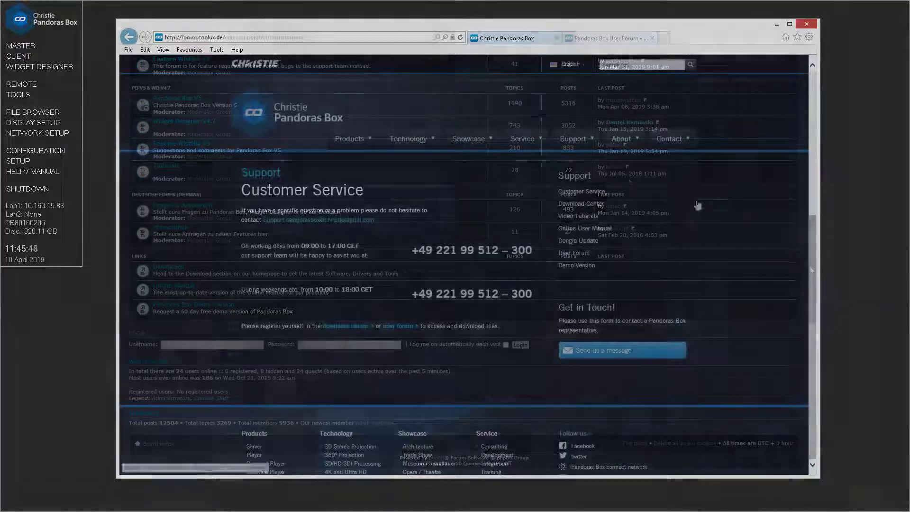